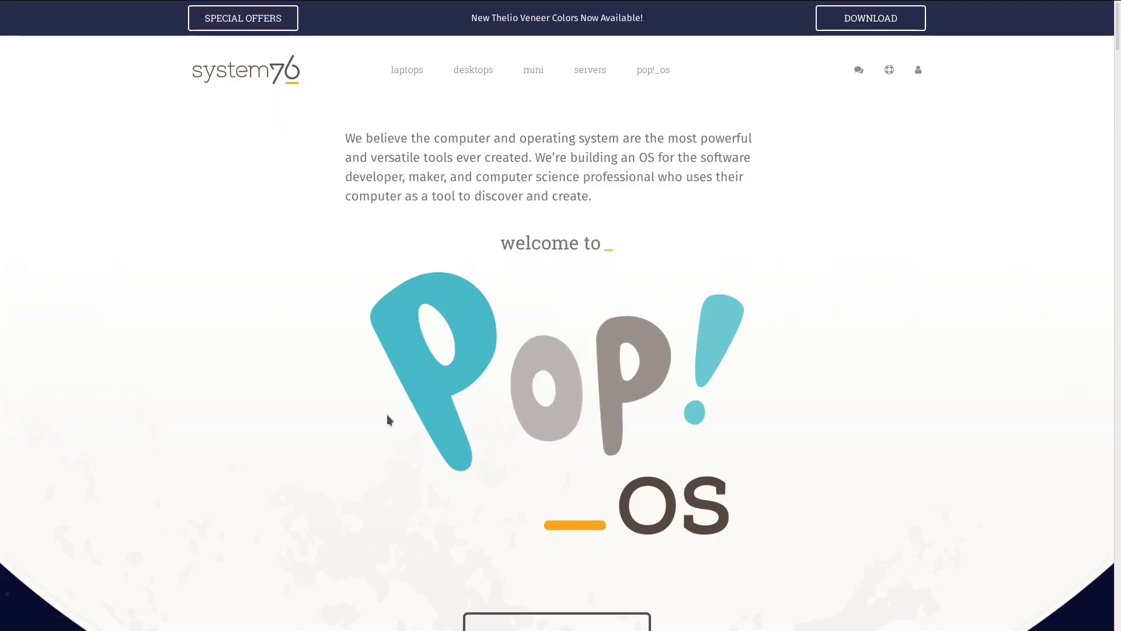
# - Scroll down the system76 Pop!_OS page and start the DOWNLOAD LTS download
pyautogui.scroll(-5, 386, 414)
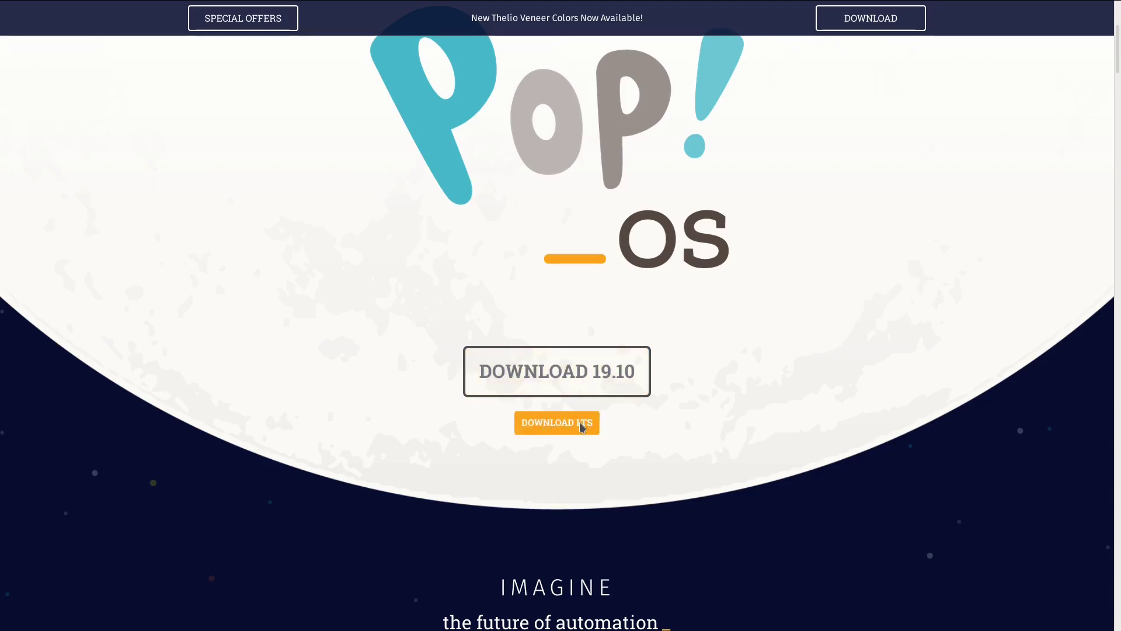
pyautogui.click(587, 426)
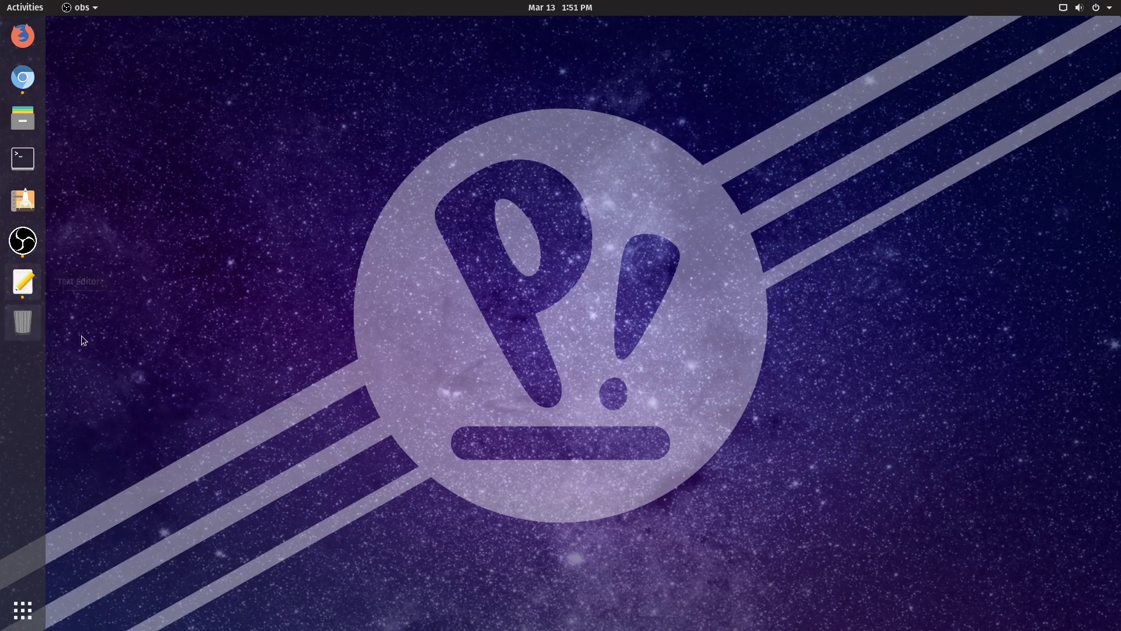
# - Launch Terminal from the dock and drag it to the top edge to maximize it
pyautogui.click(22, 290)
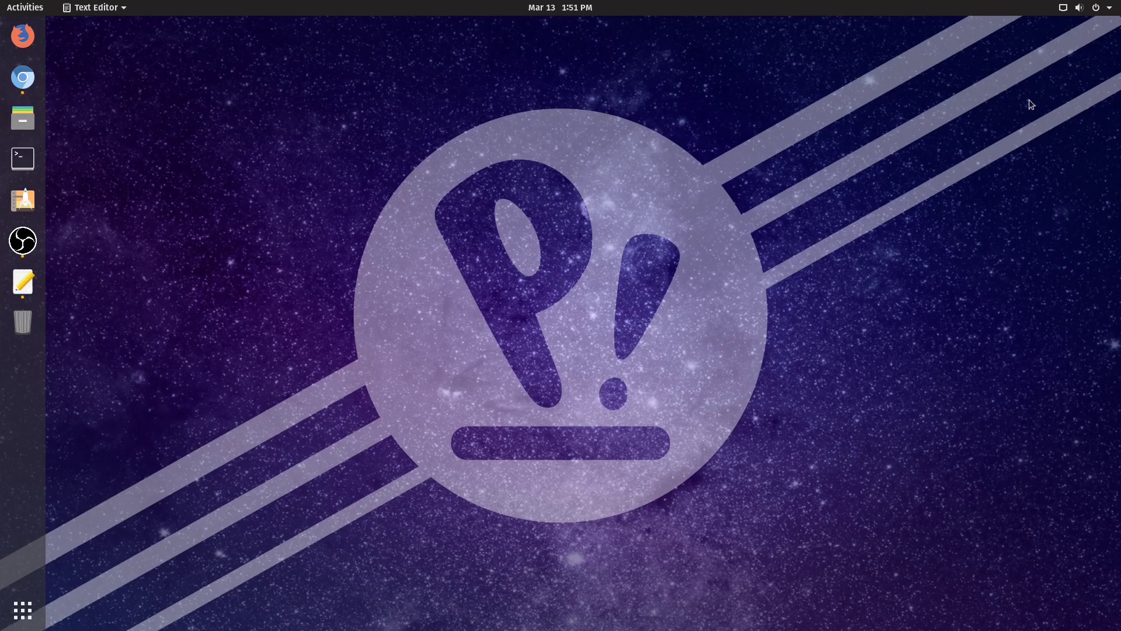
pyautogui.click(19, 163)
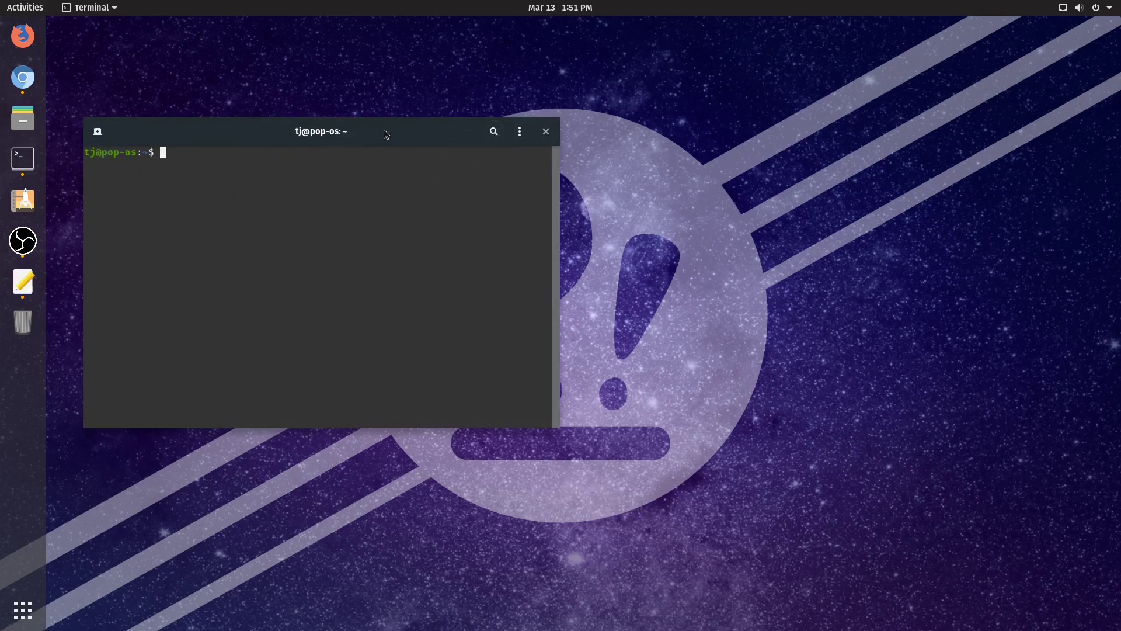
pyautogui.moveTo(384, 129); pyautogui.dragTo(421, 99)
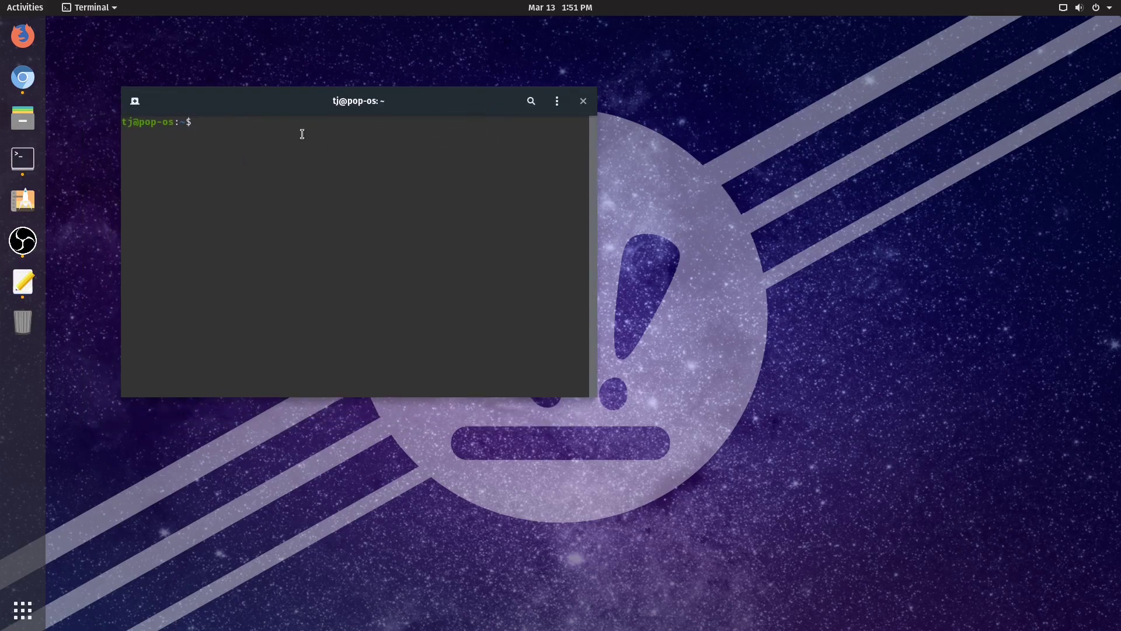
pyautogui.moveTo(453, 105); pyautogui.dragTo(459, 12)
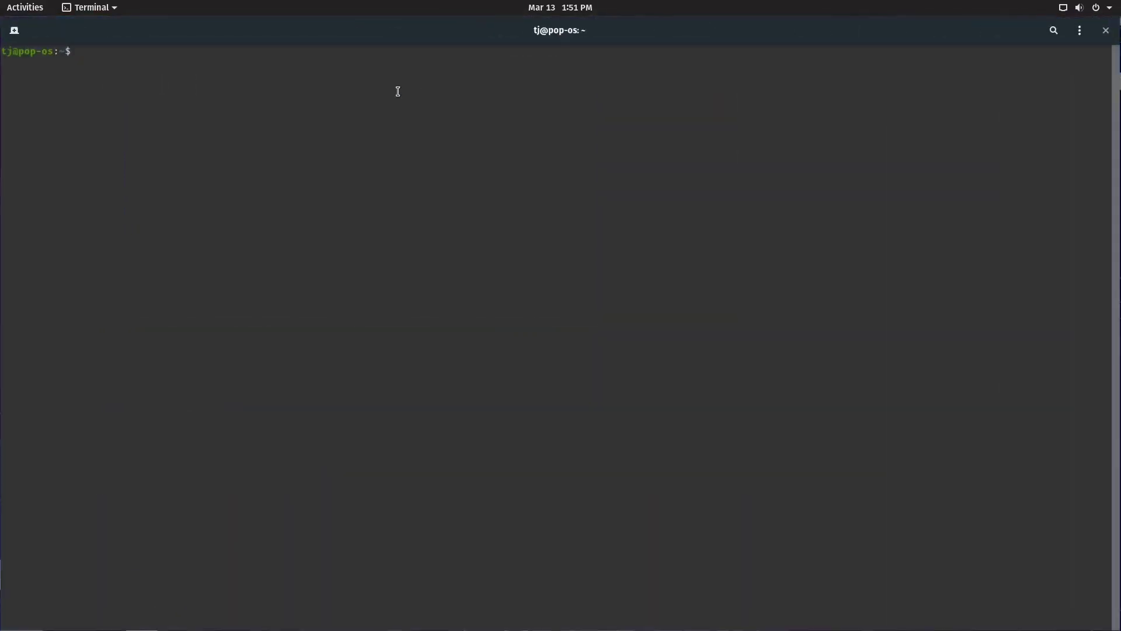
# - Run sudo apt update with the administrator password, then clear the screen with Ctrl+L
pyautogui.write('sudo')
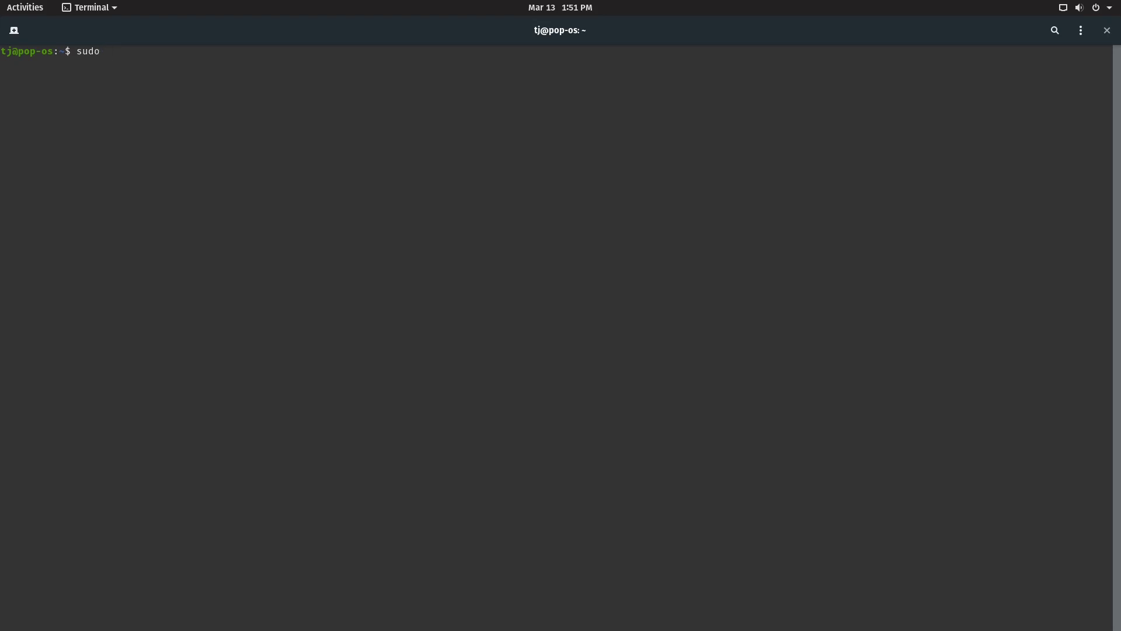
pyautogui.write('apt update')
pyautogui.press('Return')
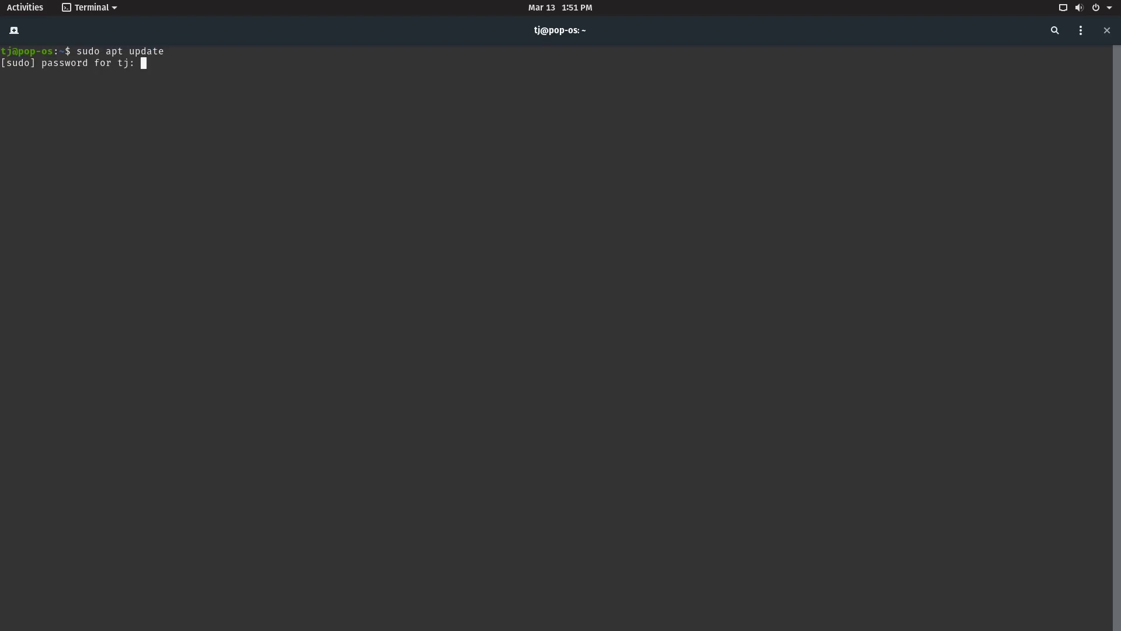
pyautogui.press('Return')
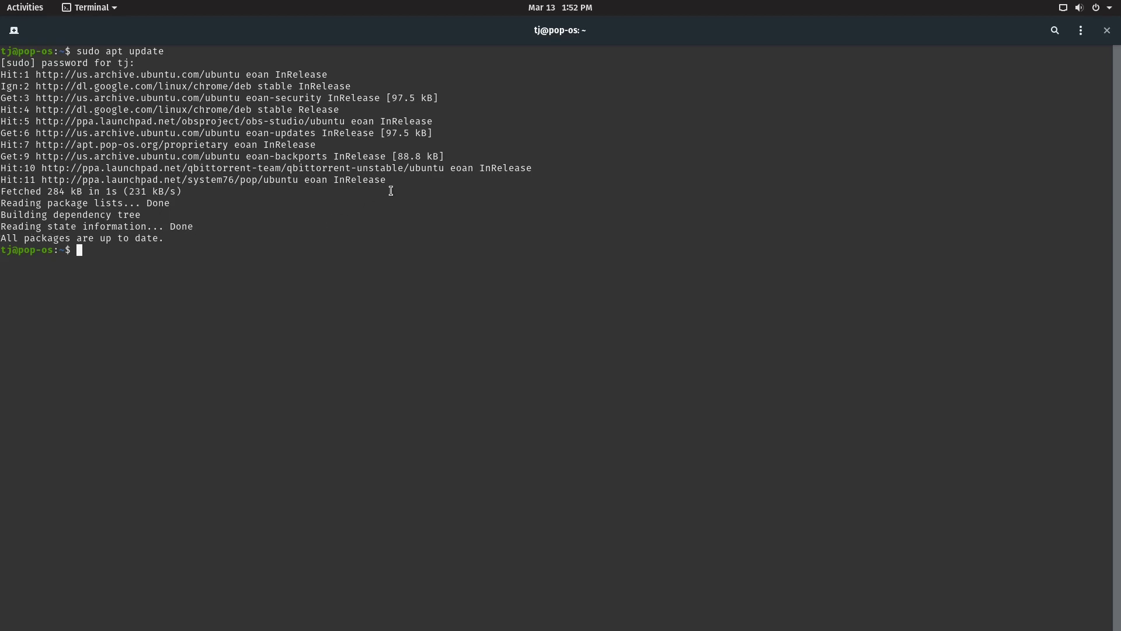
pyautogui.hotkey('ctrl', 'l')
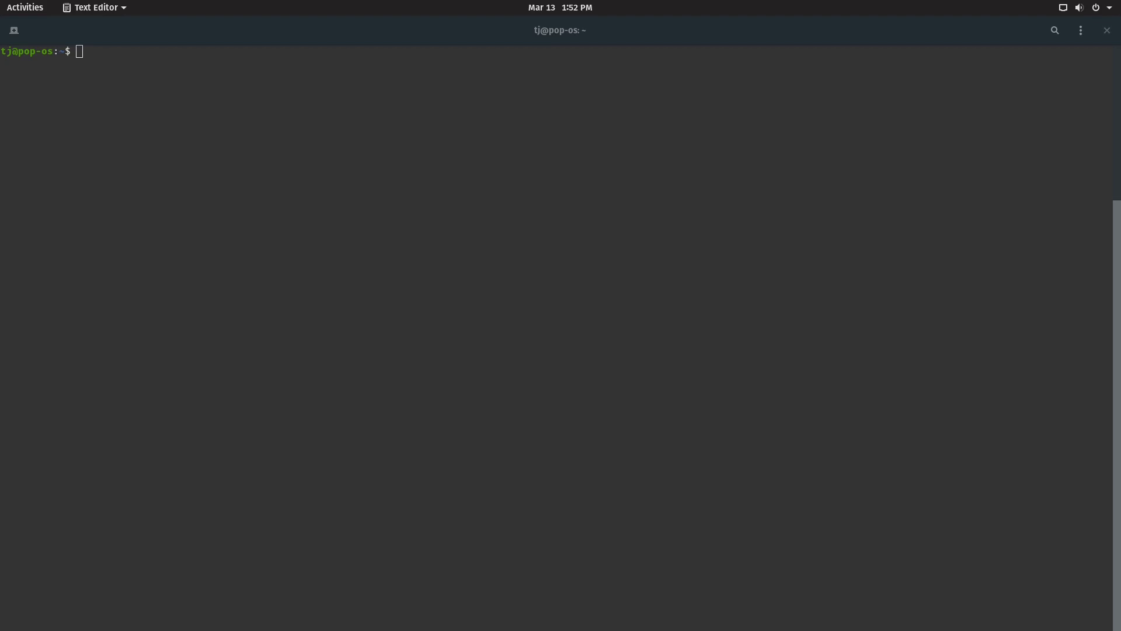
# - Paste and run sudo apt install kde-plasma-desktop, agreeing to install the 315 new packages
pyautogui.rightClick(188, 73)
pyautogui.click(224, 133)
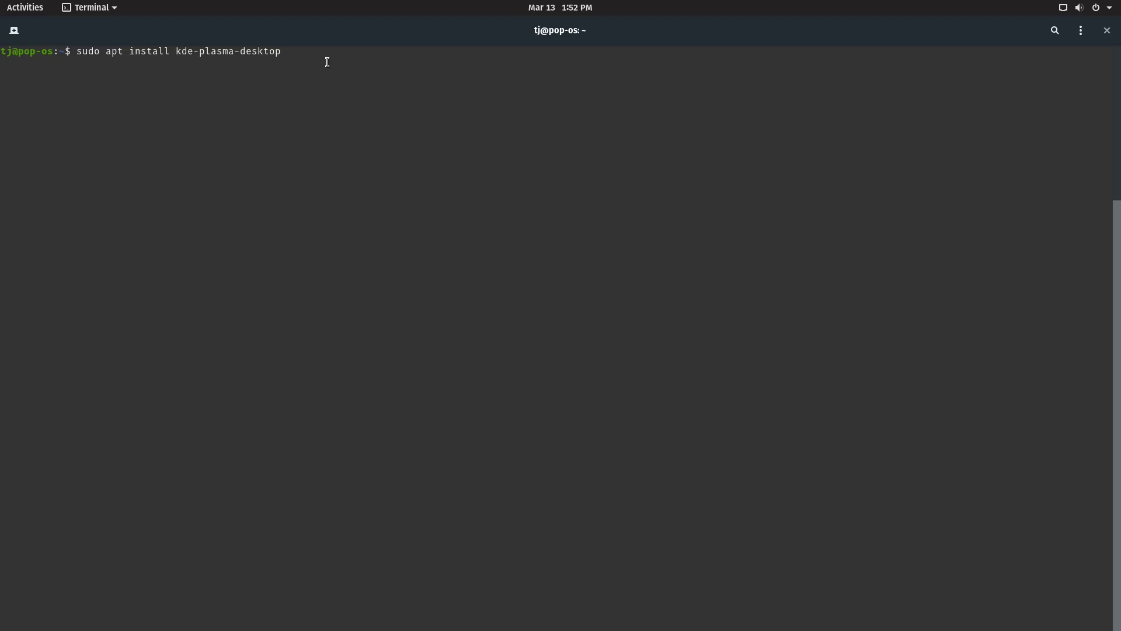
pyautogui.press('Return')
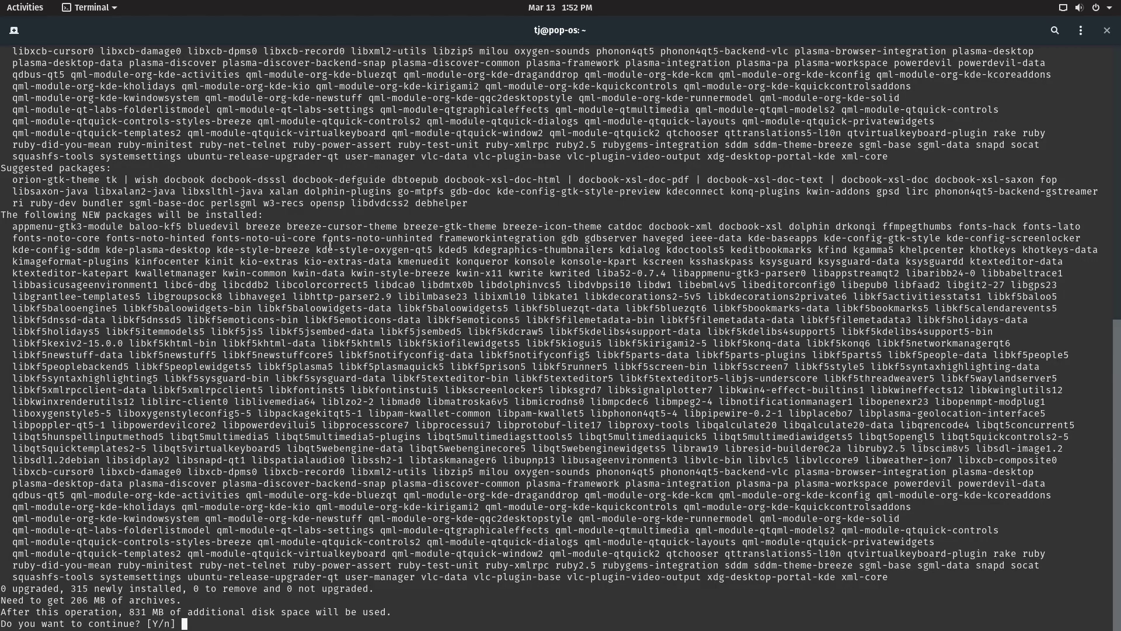
pyautogui.press('Return')
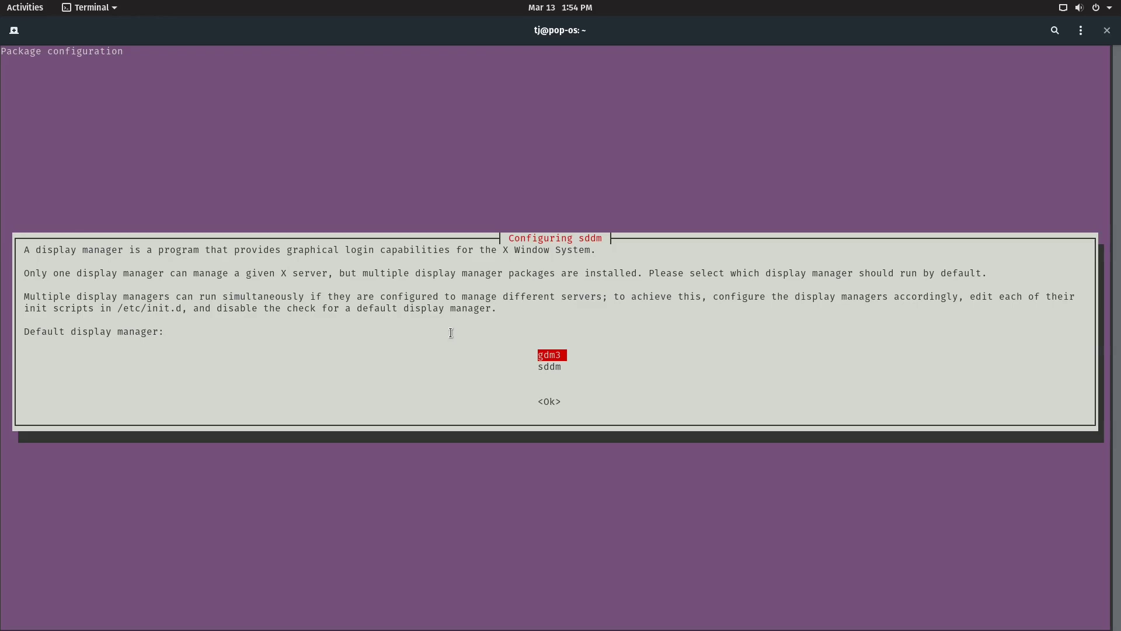
# - Choose sddm instead of gdm3 as the default display manager and confirm with Ok
pyautogui.press('Down')
pyautogui.press('Tab')
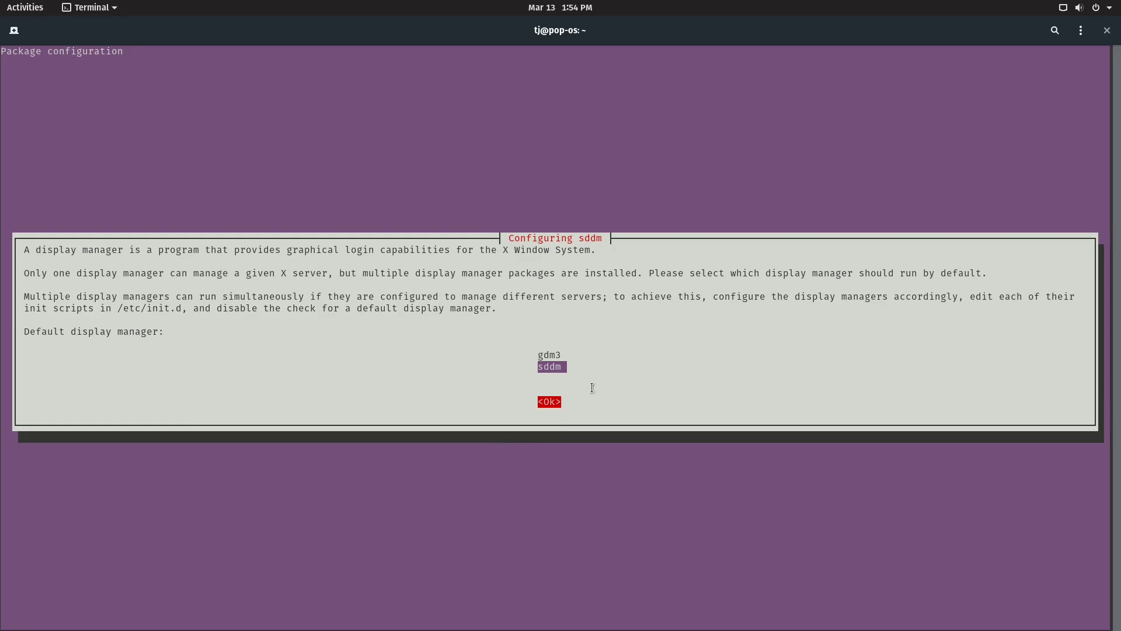
pyautogui.press('Return')
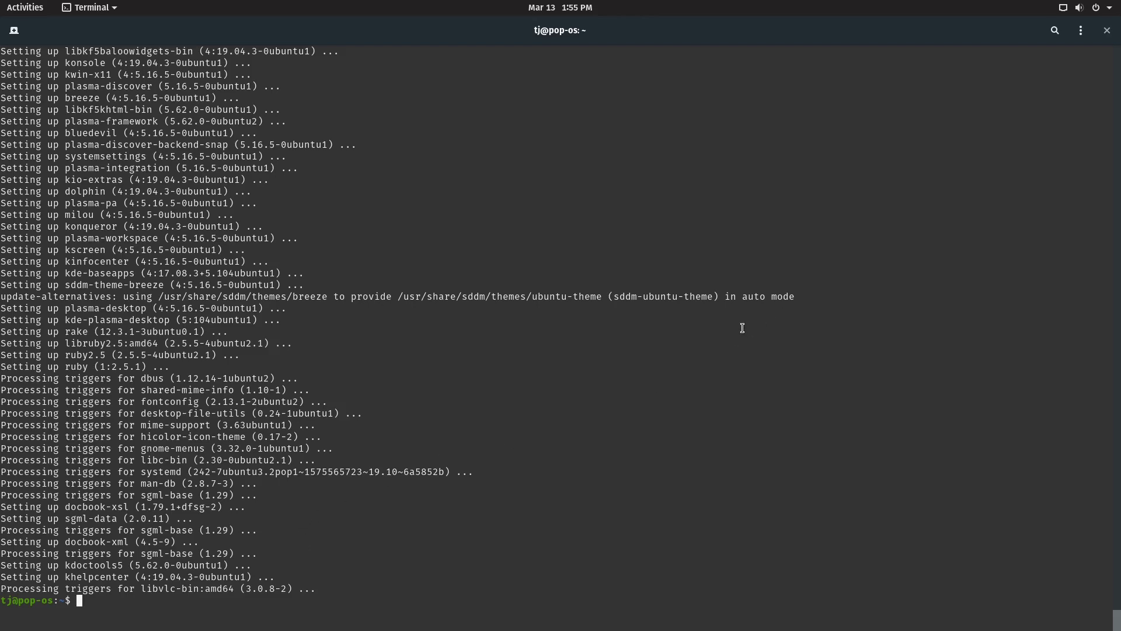
# - Clear the finished KDE Plasma installation output with Ctrl+L
pyautogui.hotkey('ctrl', 'l')
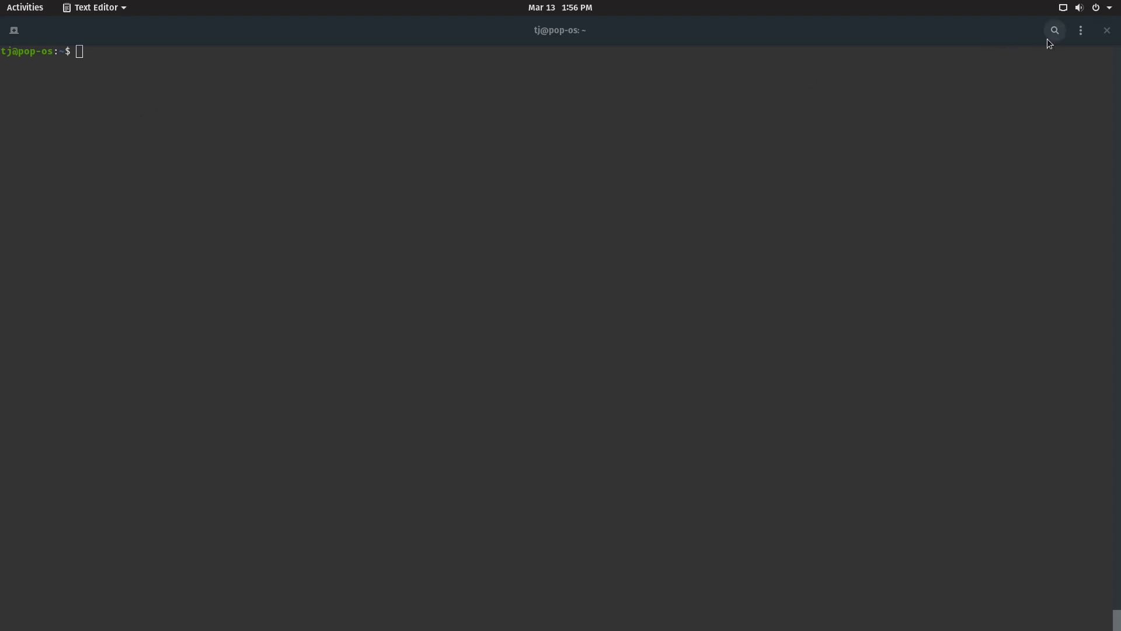
# - Close the GNOME Terminal window with its title-bar X button
pyautogui.click(1108, 30)
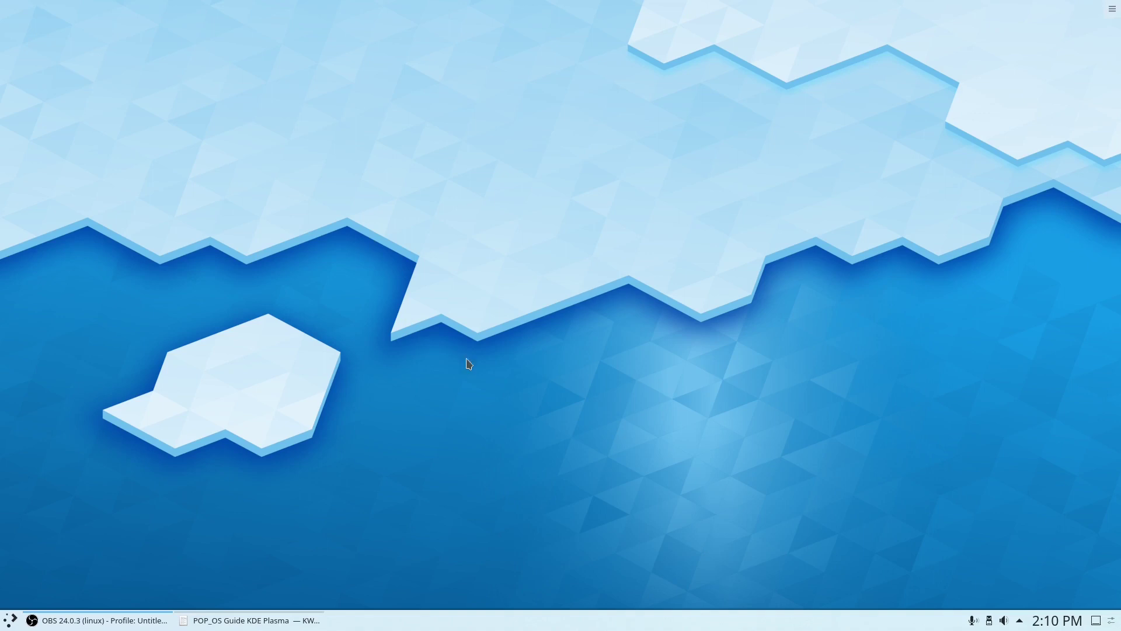
# - Search 'about' in the launcher to view About System (Pop!_OS 19.10, Plasma 5.16.5), then close it
pyautogui.click(10, 623)
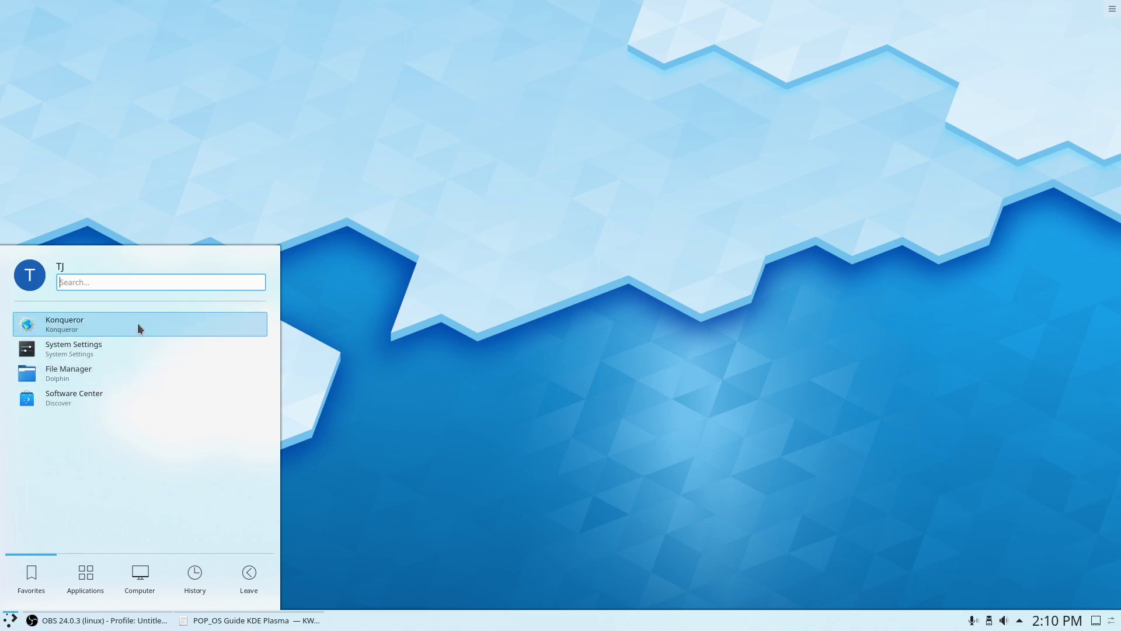
pyautogui.write('about')
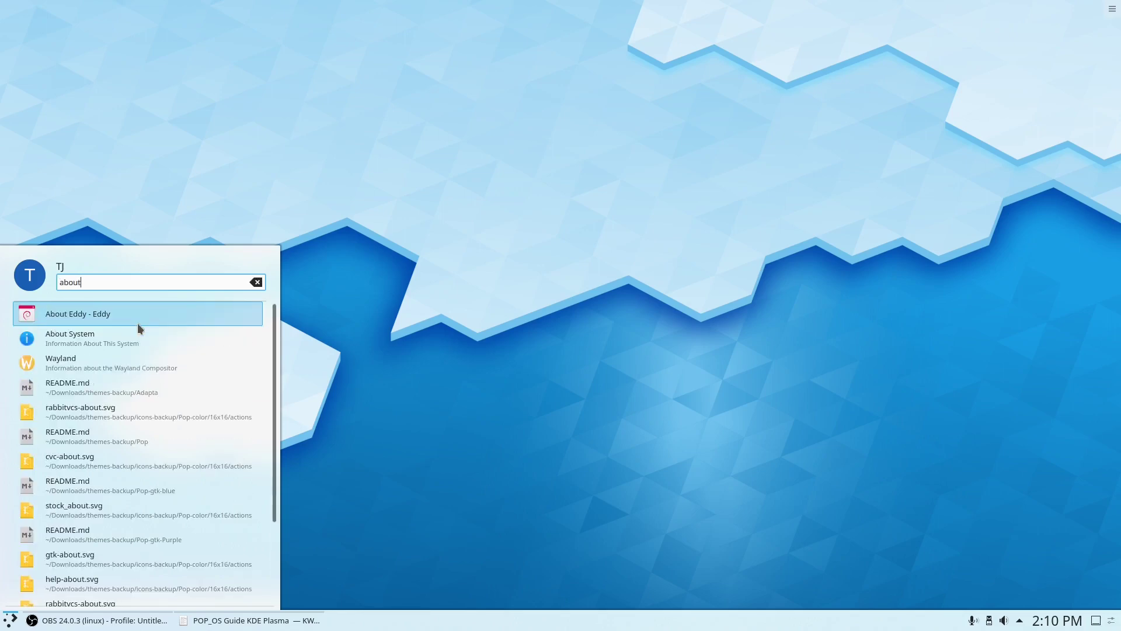
pyautogui.click(135, 334)
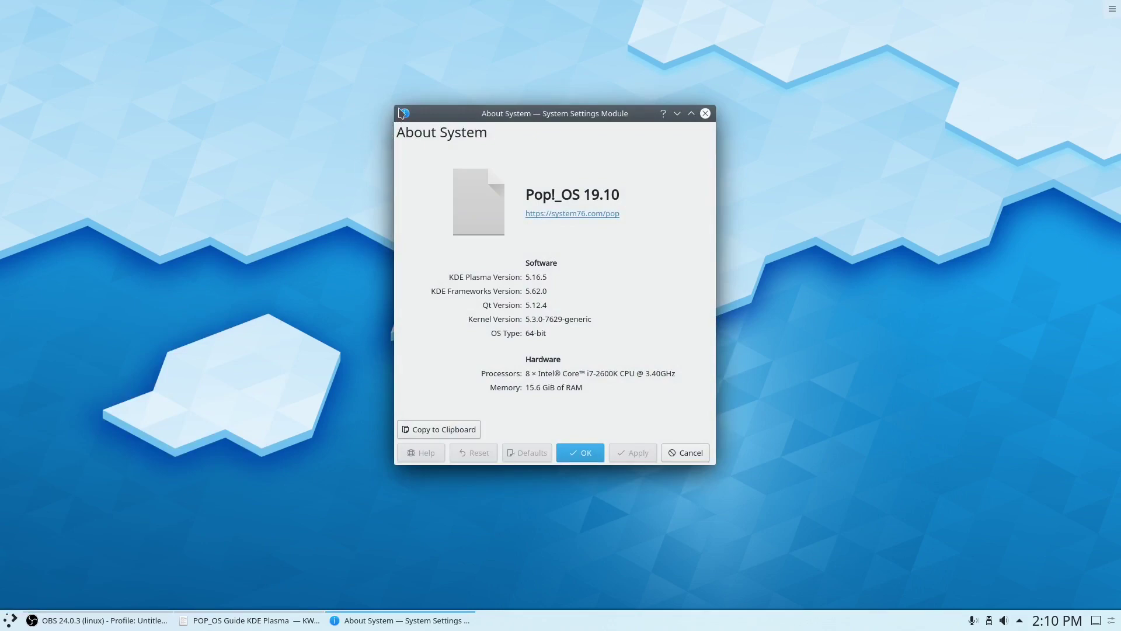
pyautogui.moveTo(393, 106); pyautogui.dragTo(248, 38)
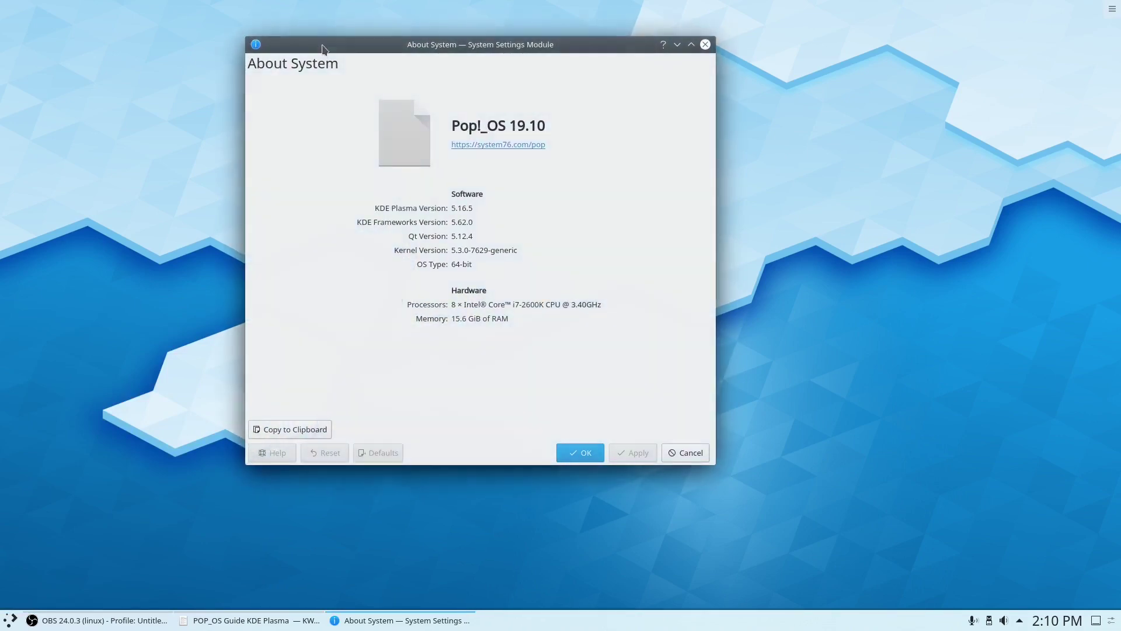
pyautogui.moveTo(354, 50); pyautogui.dragTo(255, 70)
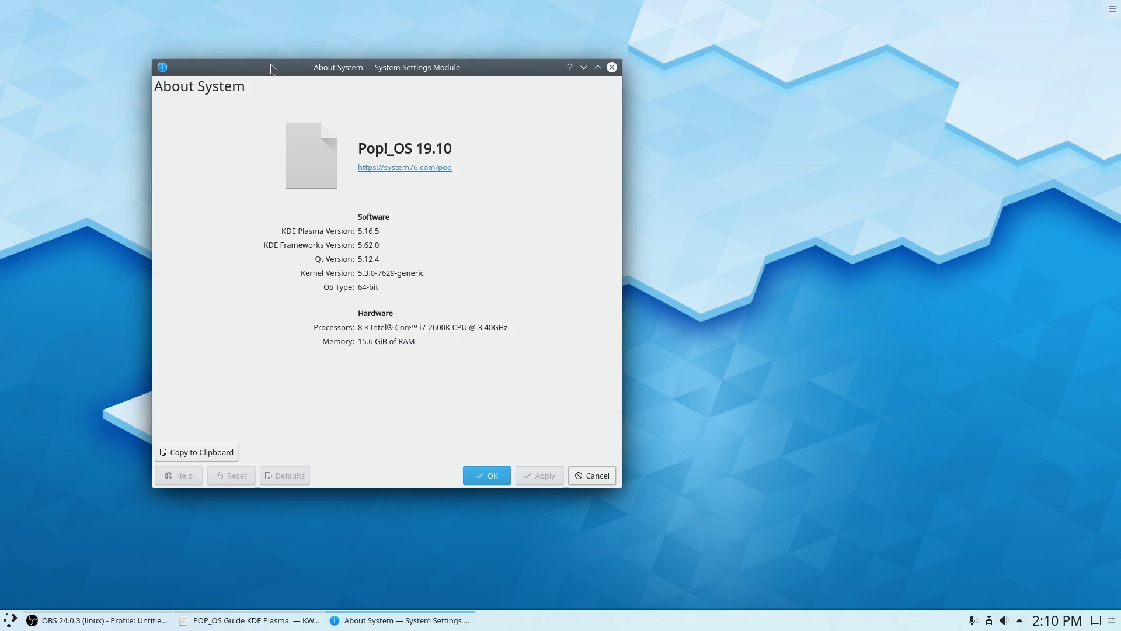
pyautogui.moveTo(278, 68); pyautogui.dragTo(314, 73)
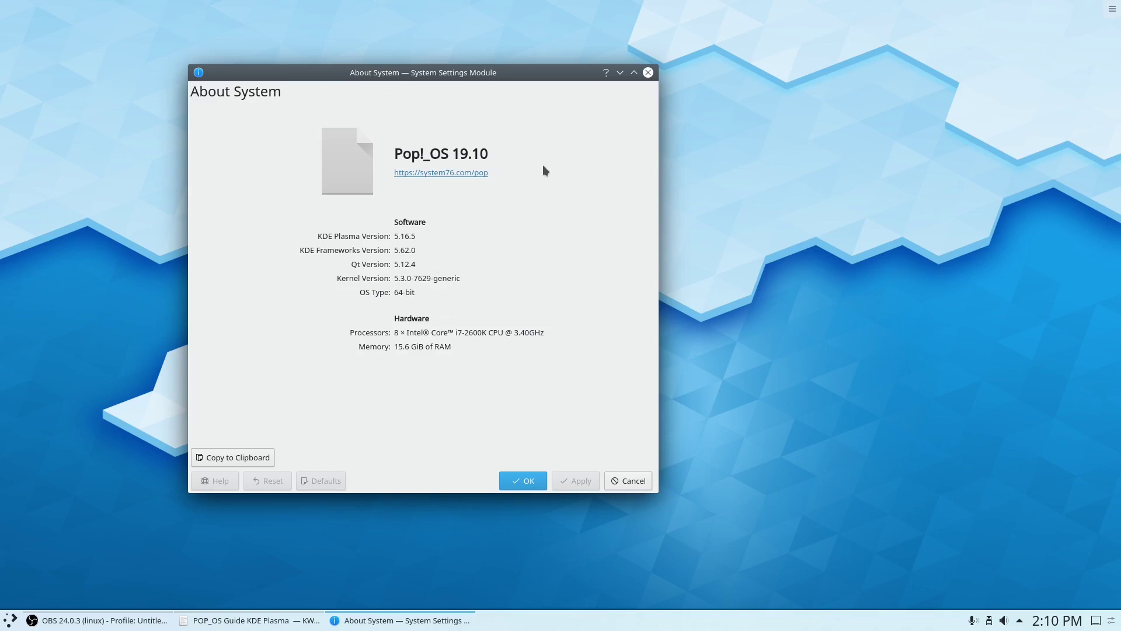
pyautogui.click(516, 482)
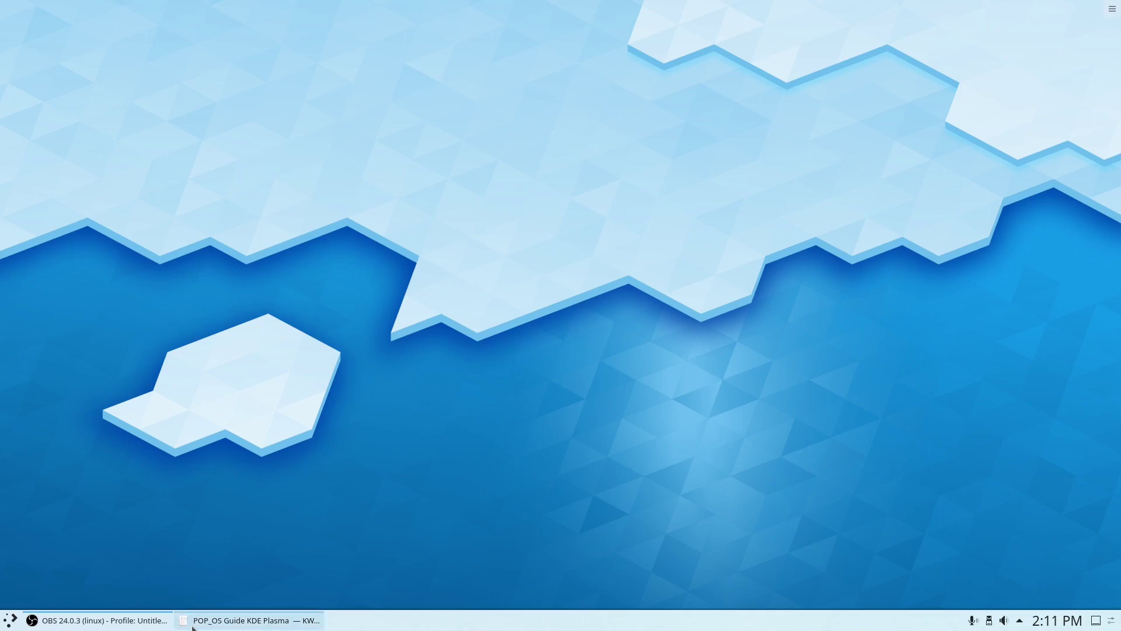
# - Open Configure Desktop from the desktop's context menu to reach the Wallpaper settings
pyautogui.moveTo(251, 621)
pyautogui.rightClick(357, 193)
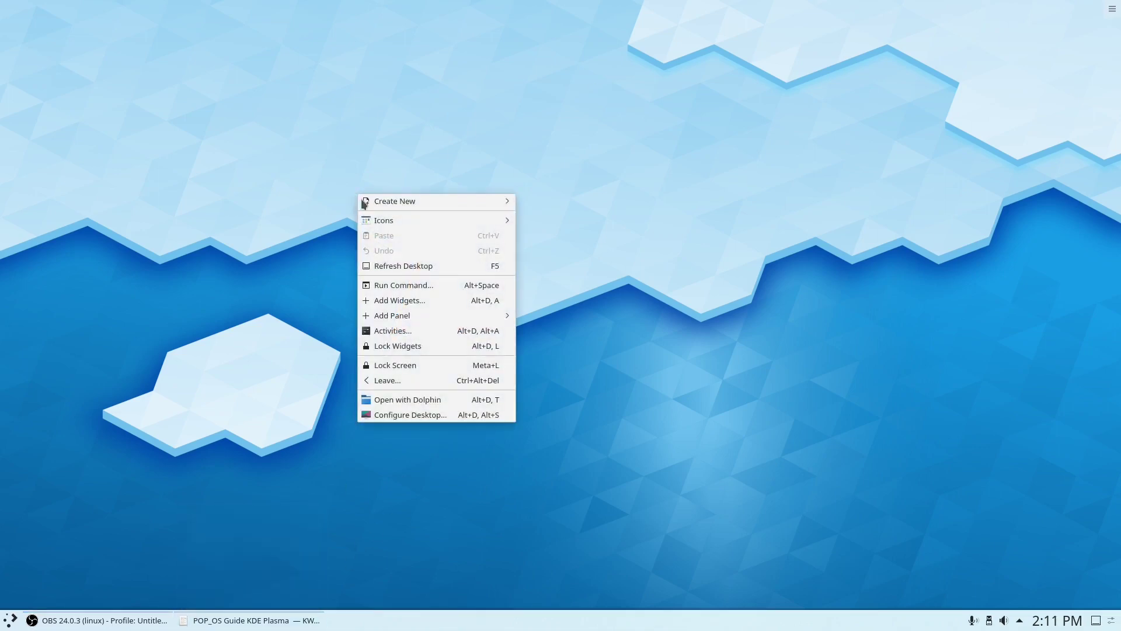
pyautogui.click(433, 417)
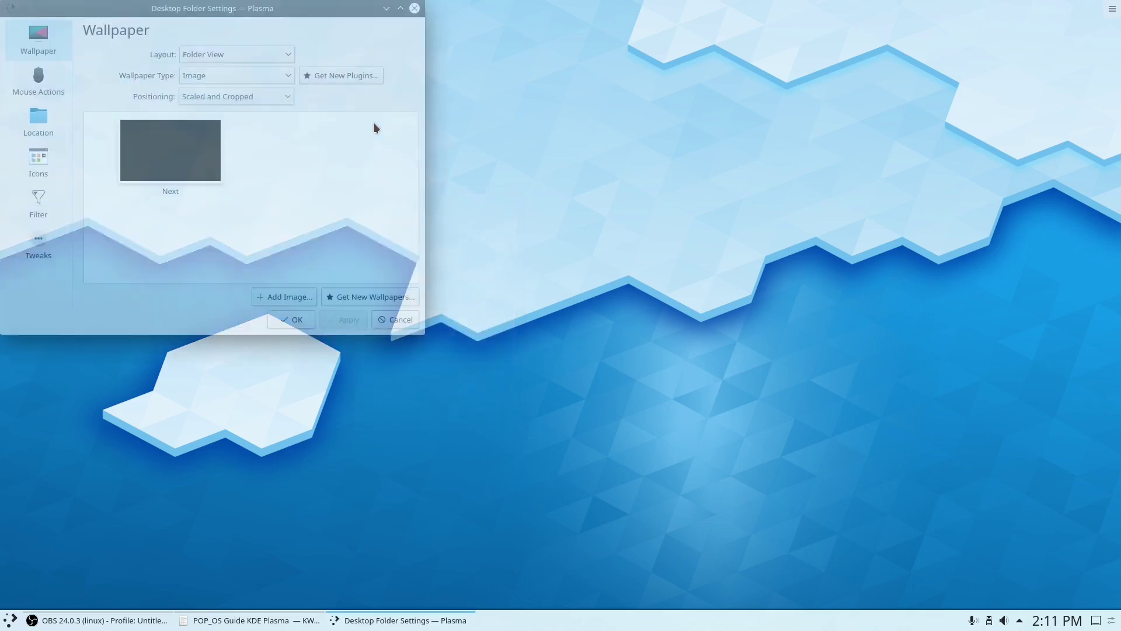
# - Enlarge Desktop Folder Settings near the top-left and open the Open Image dialog for a custom wallpaper
pyautogui.moveTo(189, 15); pyautogui.dragTo(386, 76)
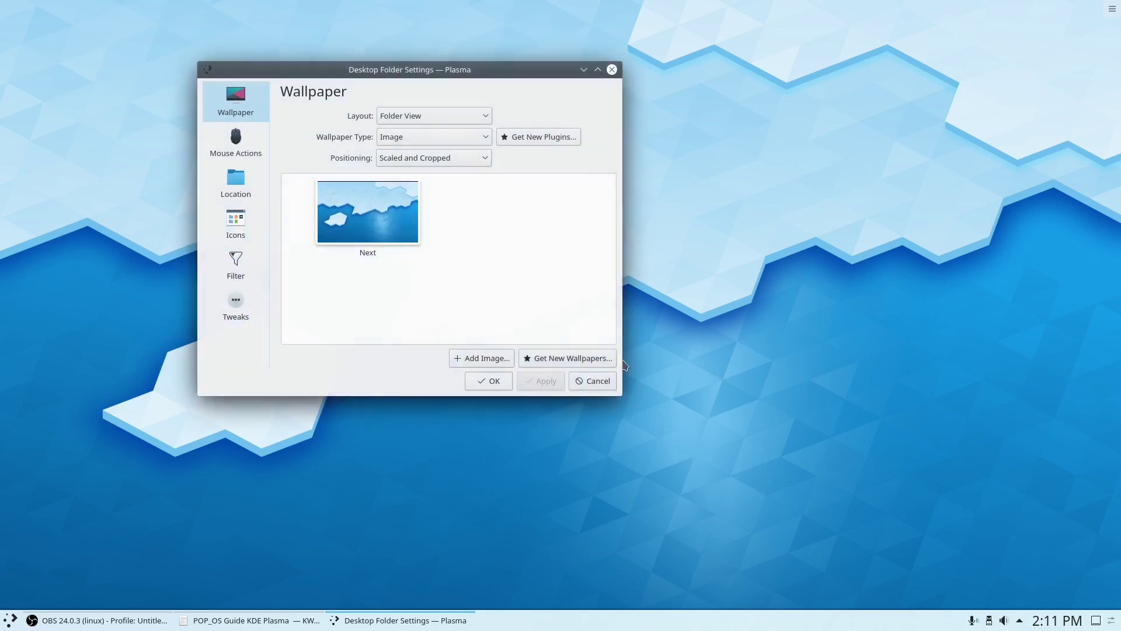
pyautogui.moveTo(621, 393); pyautogui.dragTo(896, 536)
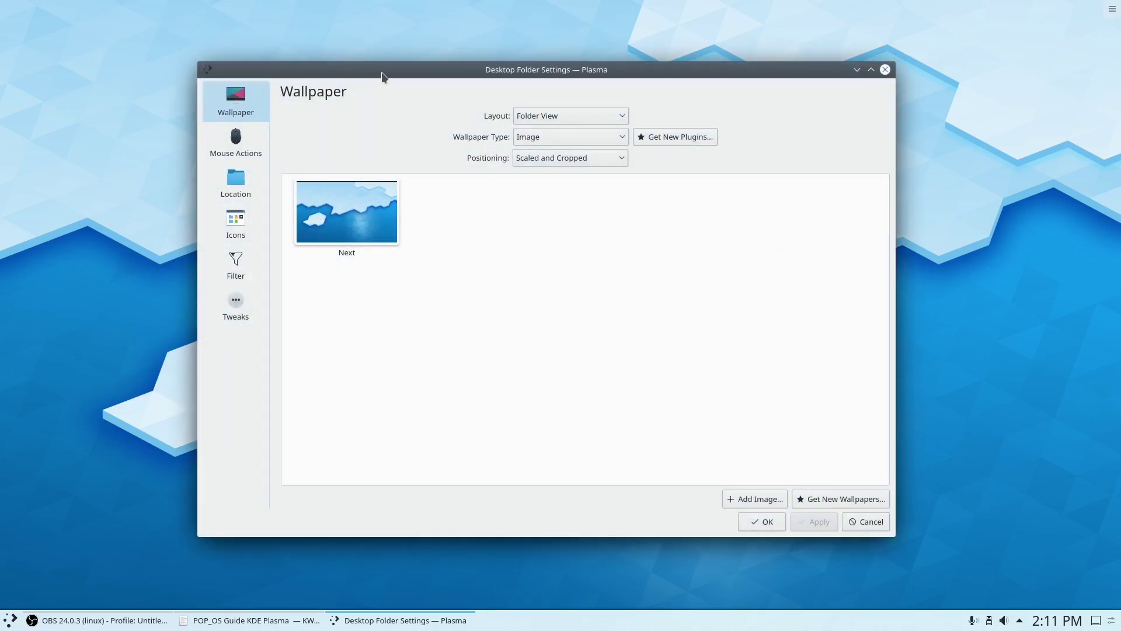
pyautogui.moveTo(405, 75); pyautogui.dragTo(325, 42)
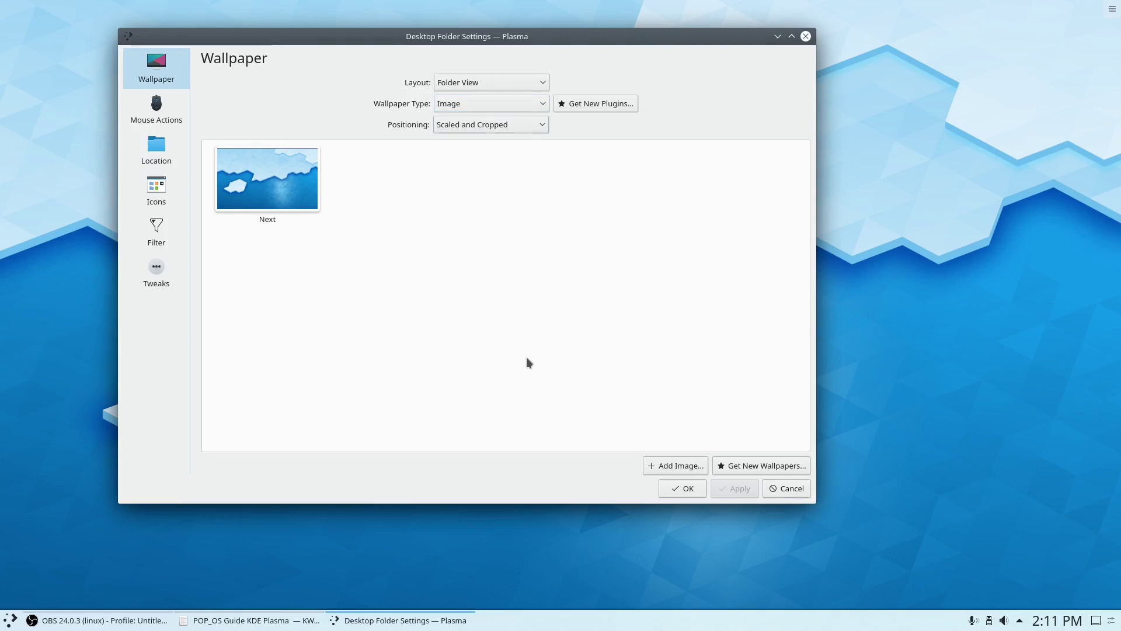
pyautogui.click(679, 467)
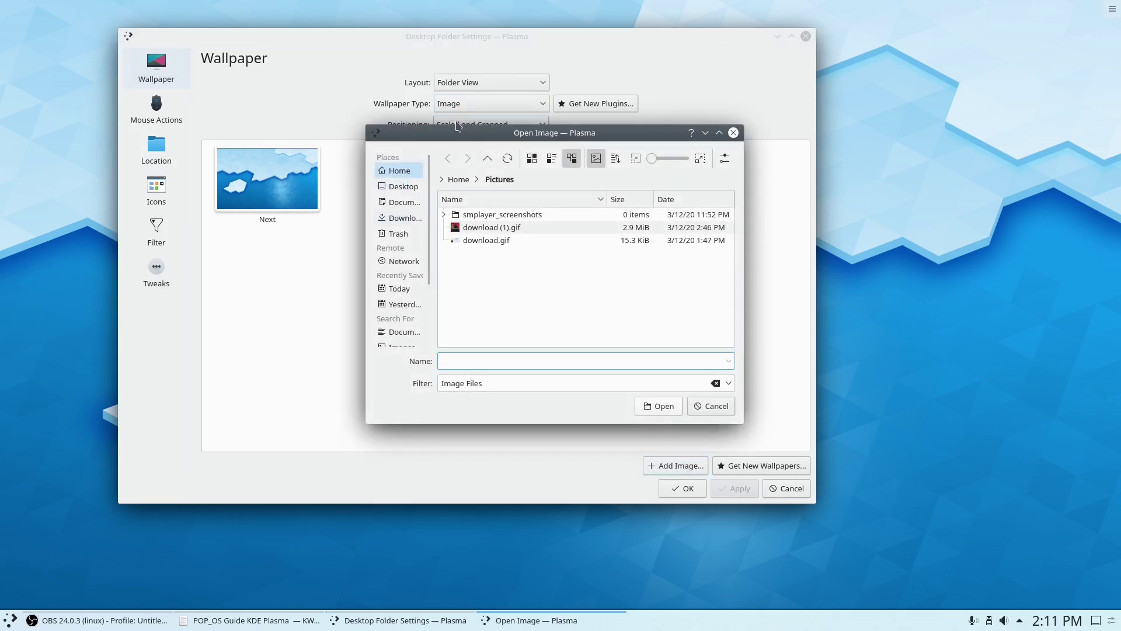
# - Enlarge the Open Image dialog and browse to the root of the 476.9 GiB drive
pyautogui.moveTo(456, 137); pyautogui.dragTo(316, 119)
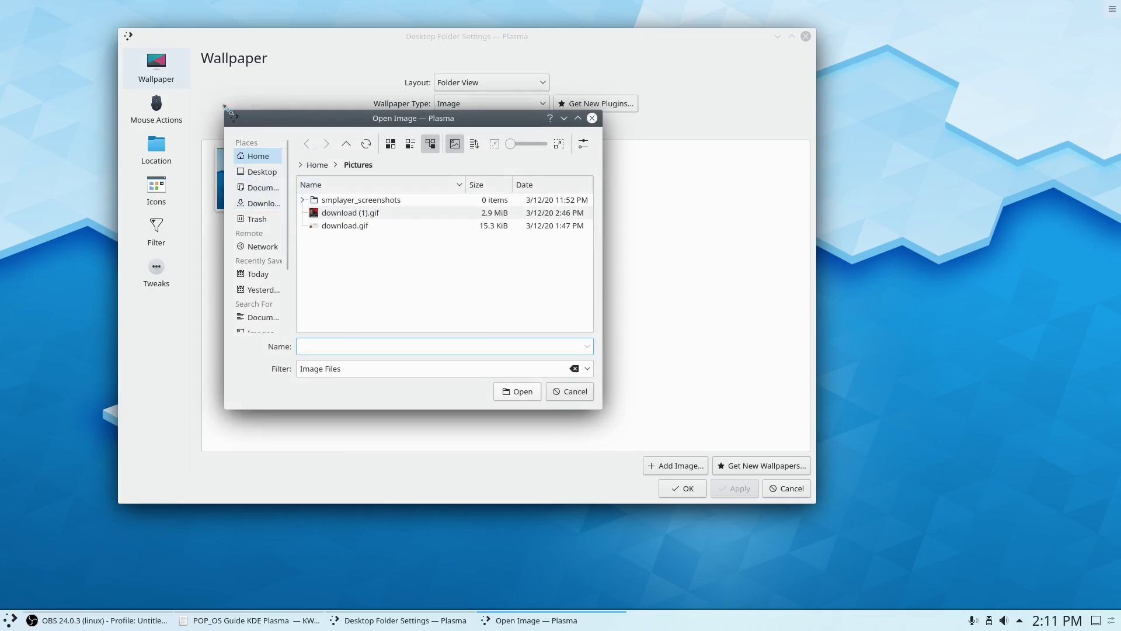
pyautogui.moveTo(225, 106); pyautogui.dragTo(87, 38)
pyautogui.moveTo(224, 193); pyautogui.dragTo(367, 220)
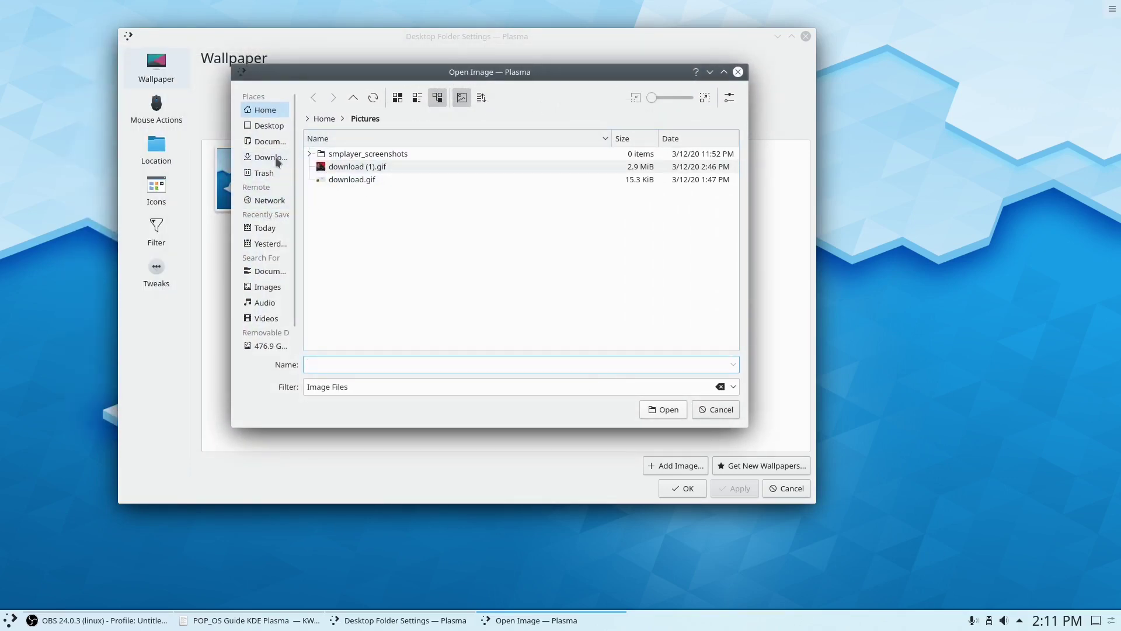
pyautogui.scroll(-1, 274, 290)
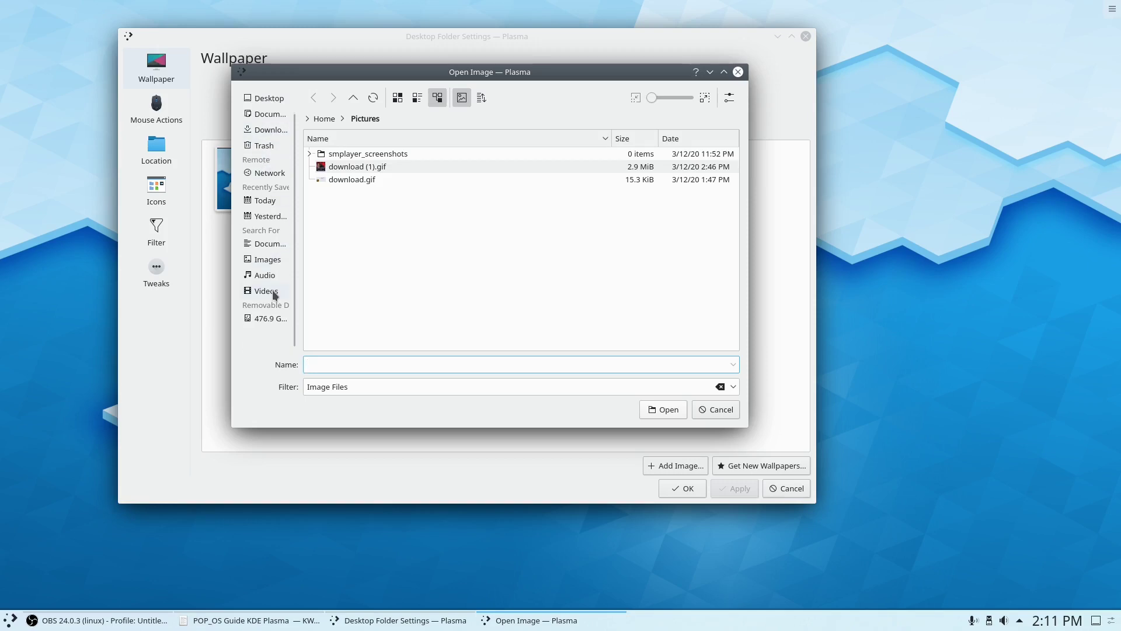
pyautogui.scroll(1, 261, 227)
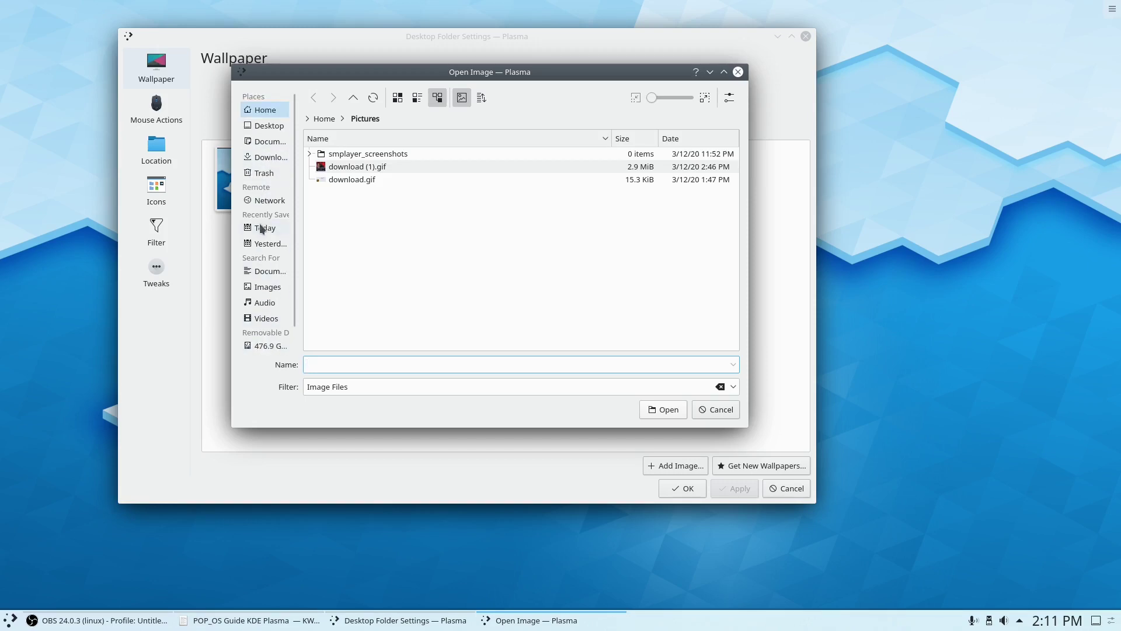
pyautogui.scroll(-1, 261, 228)
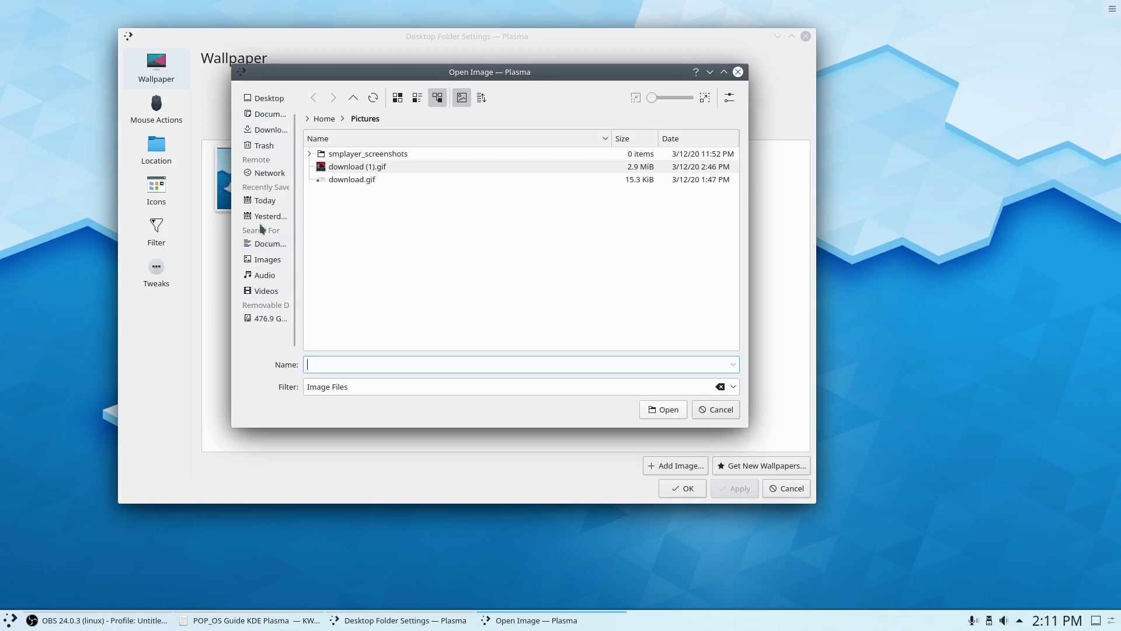
pyautogui.click(251, 317)
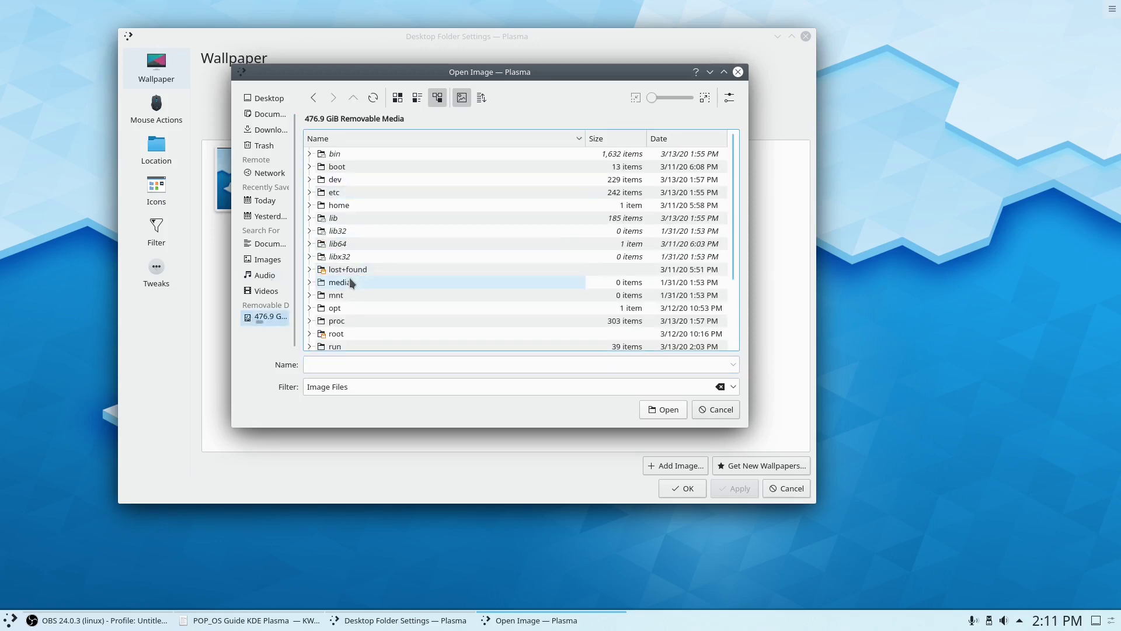
pyautogui.scroll(-3, 349, 278)
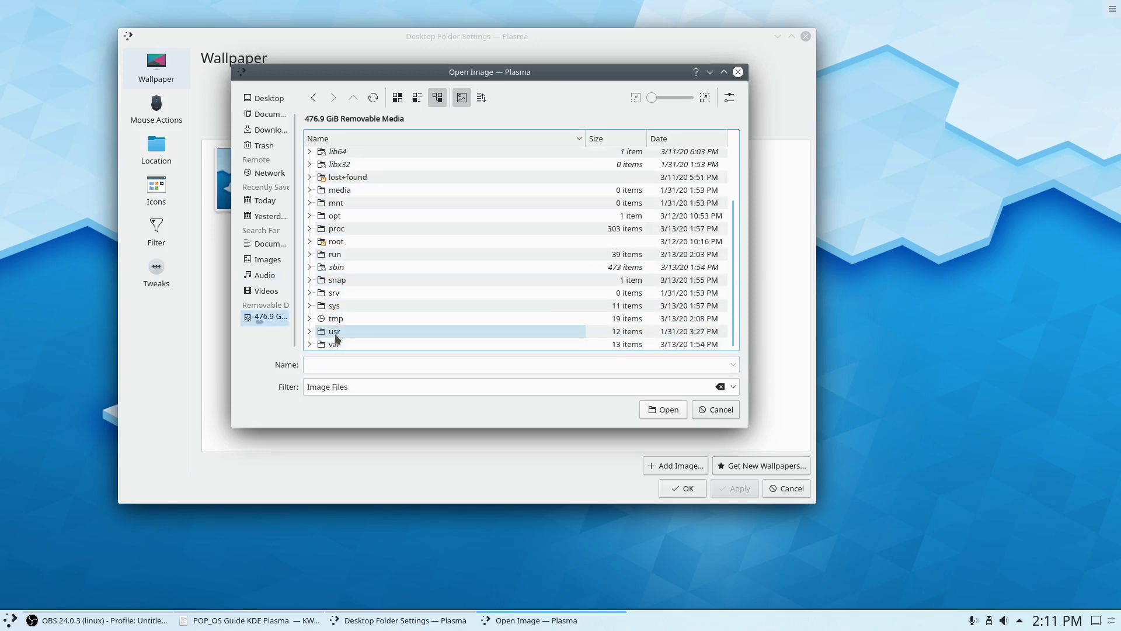
# - Go to /usr/share/backgrounds/pop and add kate-hazen-unleash-your-robot-blue.png
pyautogui.doubleClick(335, 333)
pyautogui.doubleClick(341, 282)
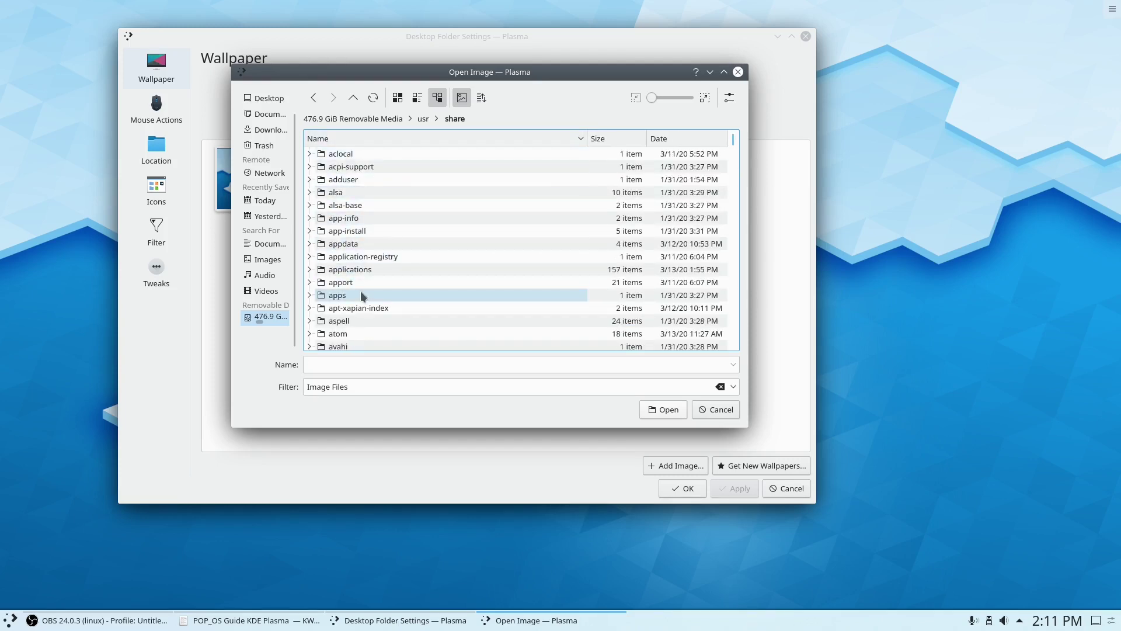
pyautogui.scroll(-4, 368, 225)
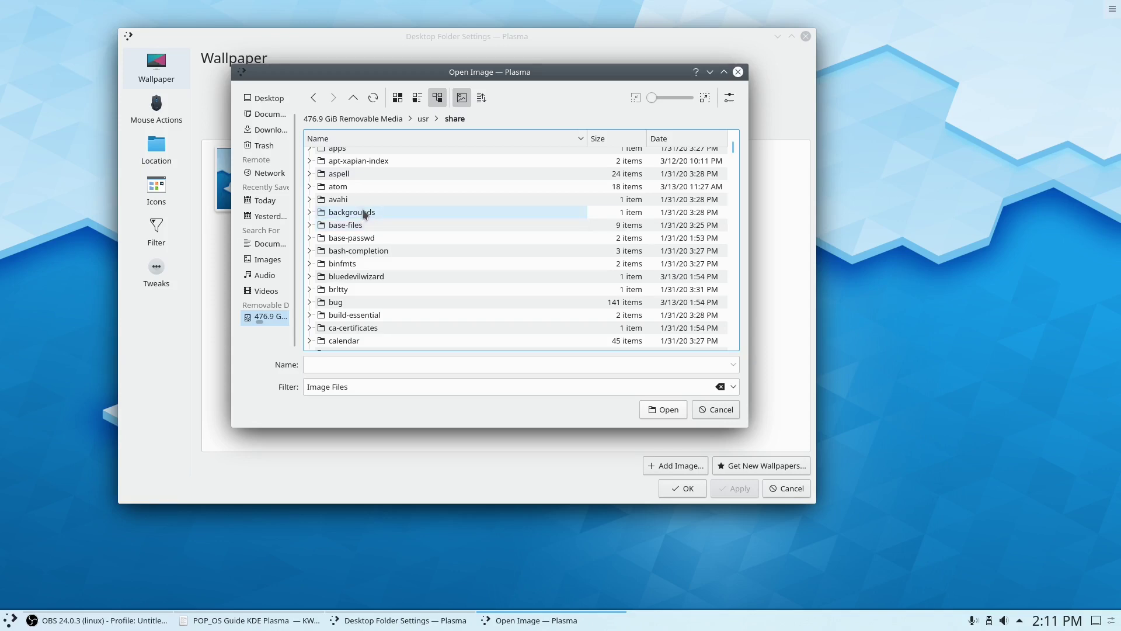
pyautogui.doubleClick(362, 212)
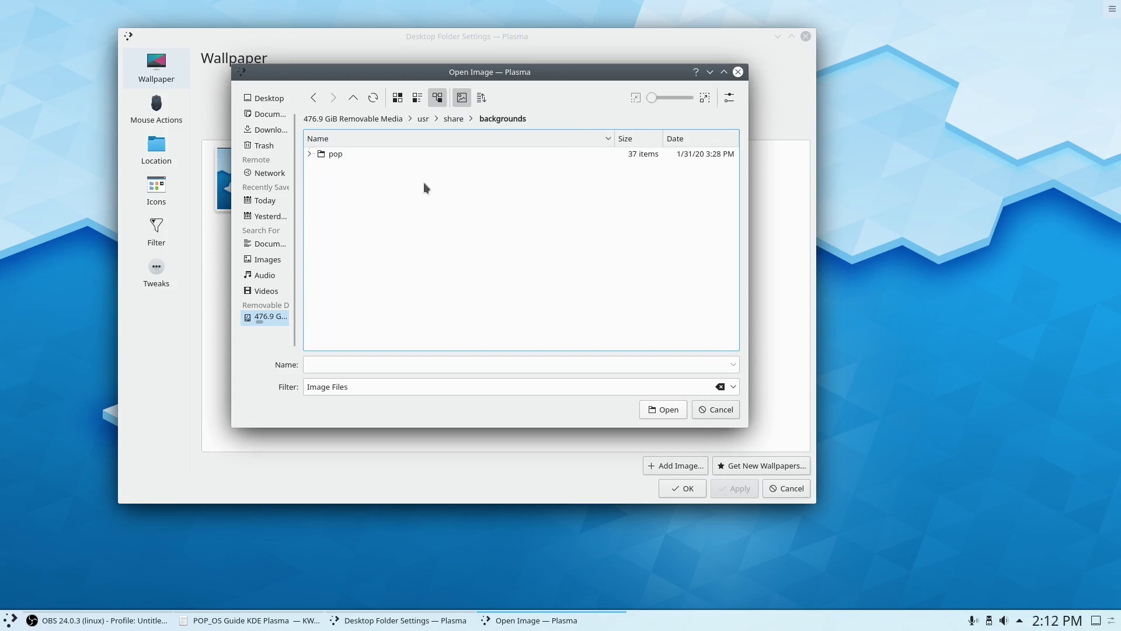
pyautogui.click(308, 154)
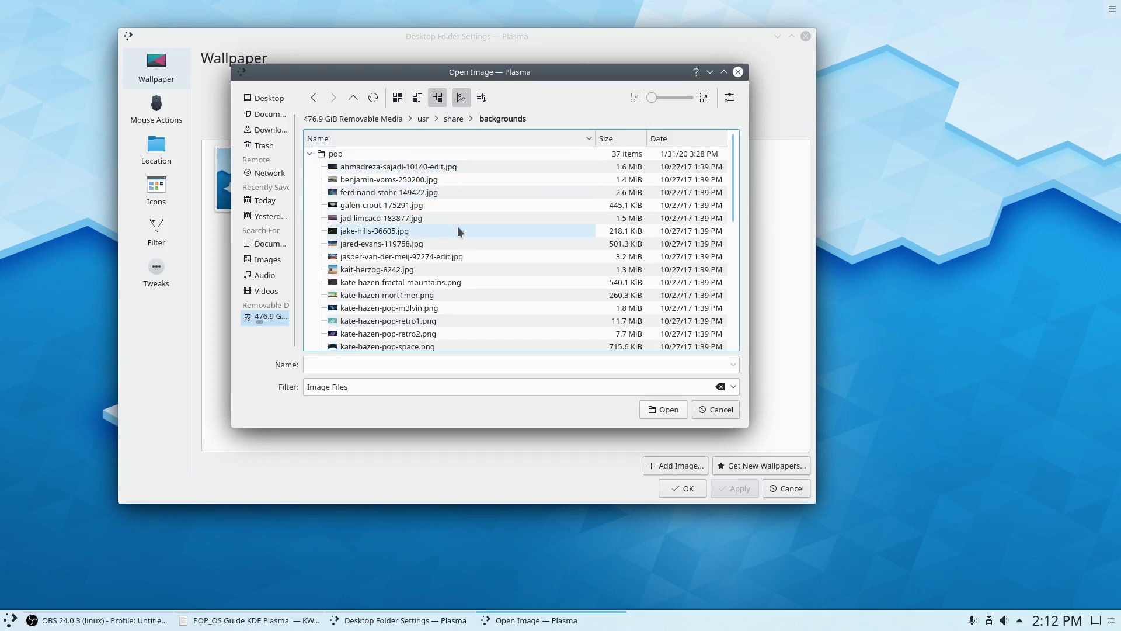
pyautogui.doubleClick(335, 154)
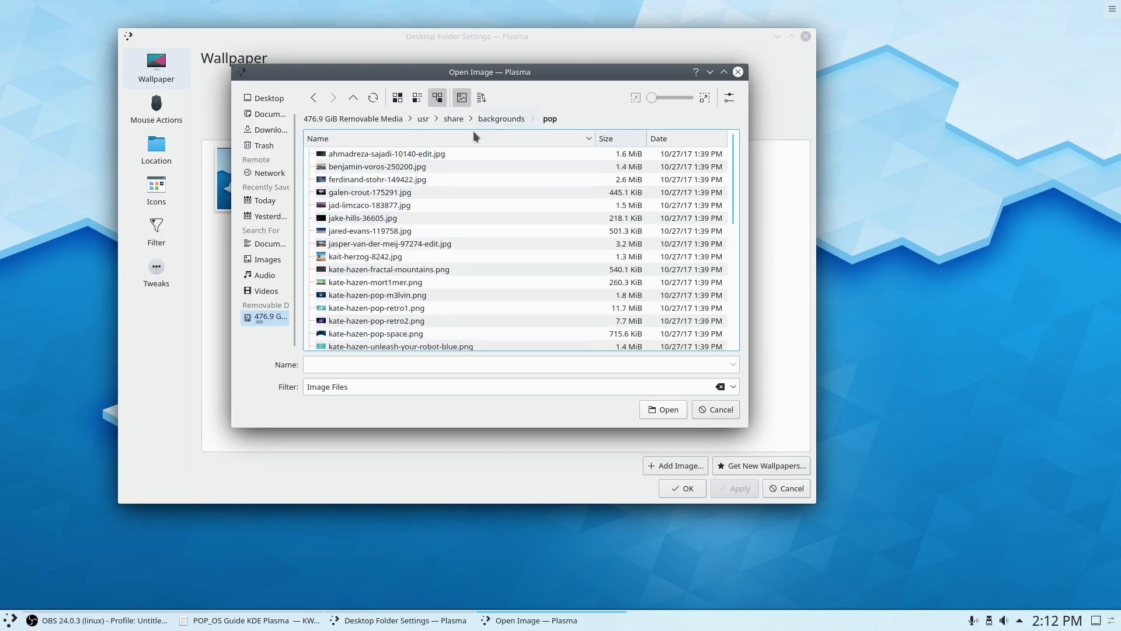
pyautogui.click(667, 409)
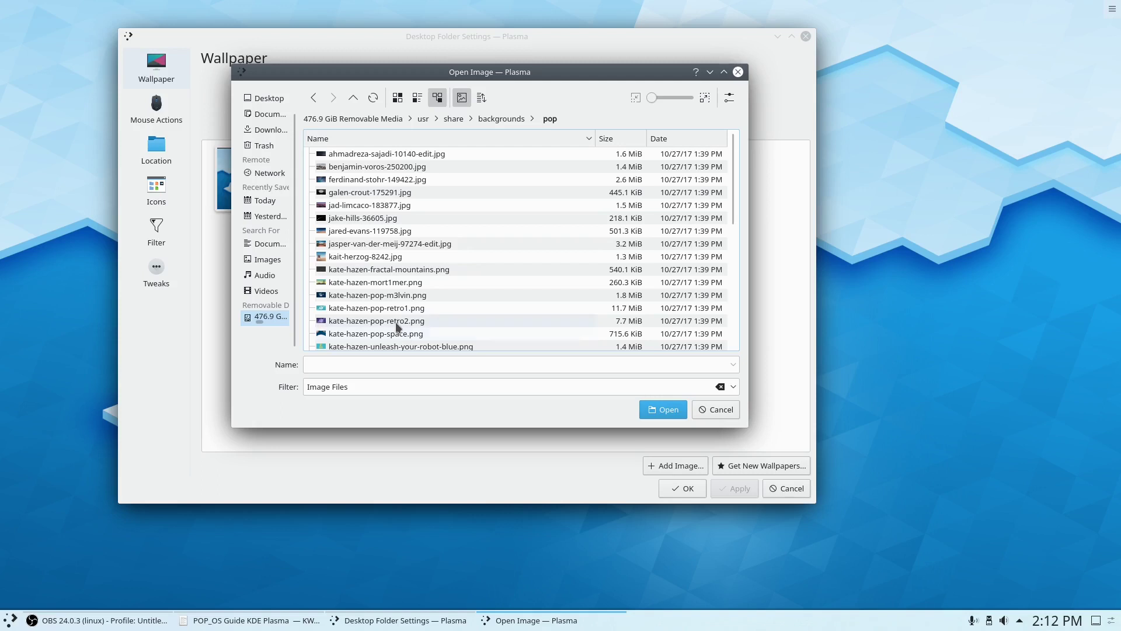
pyautogui.scroll(-1, 354, 200)
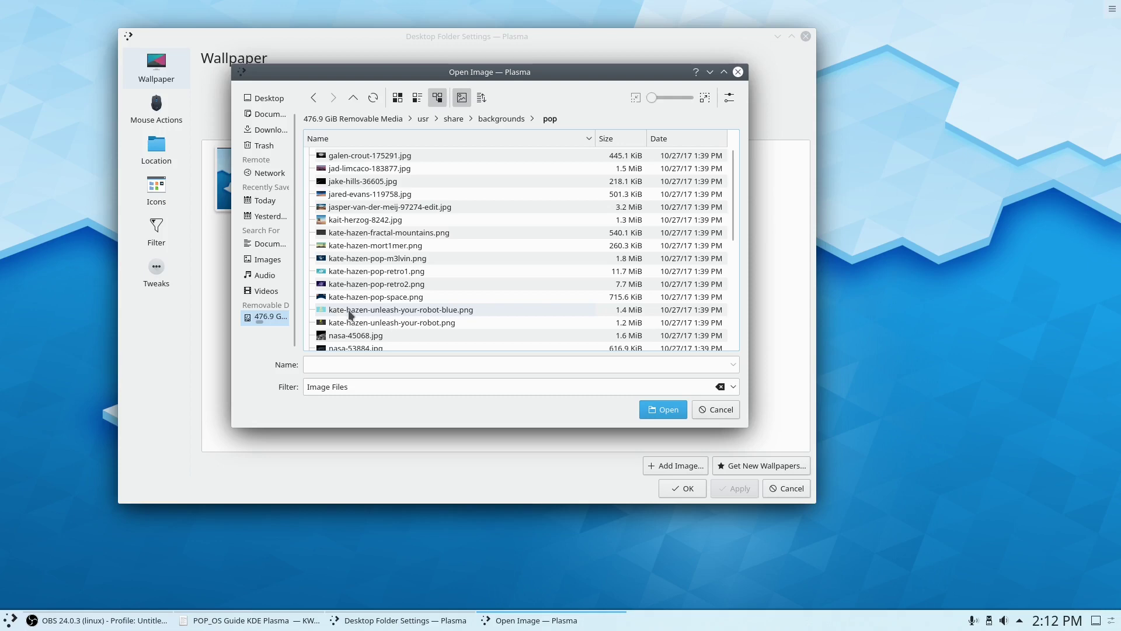
pyautogui.doubleClick(341, 311)
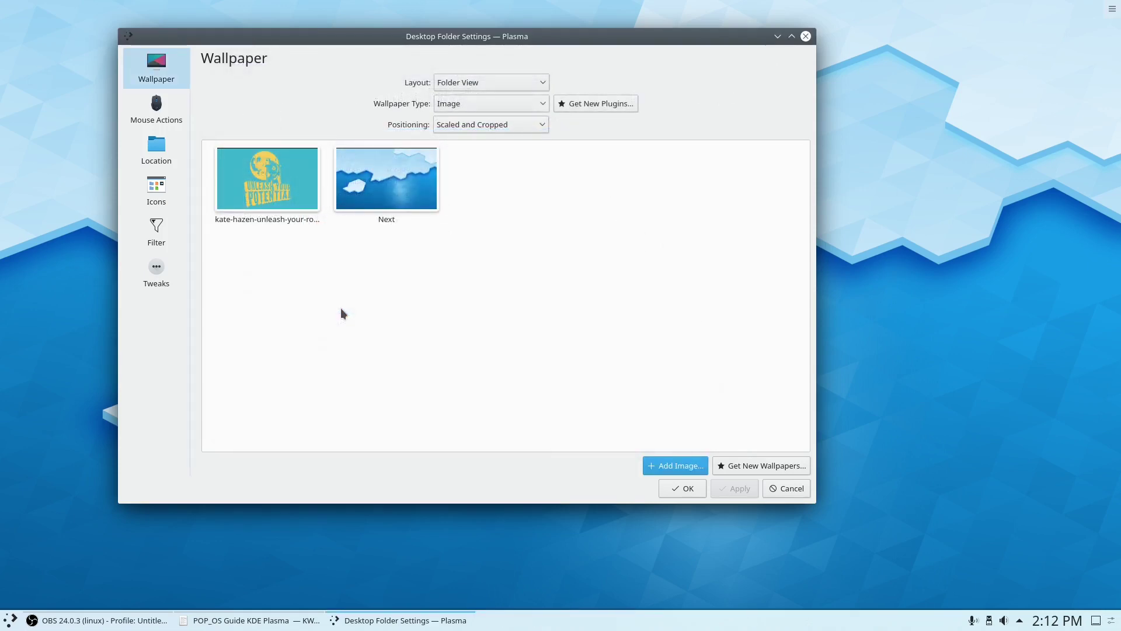
# - Select the kate-hazen Unleash Your Potential robot image, apply it, and confirm with OK
pyautogui.moveTo(250, 208)
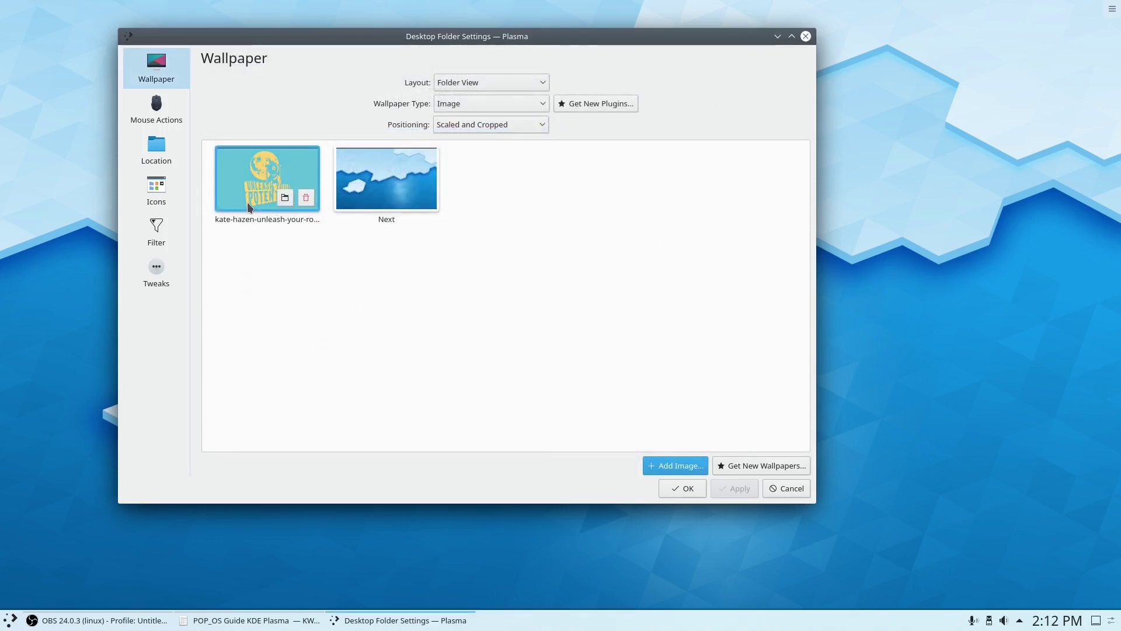
pyautogui.click(241, 189)
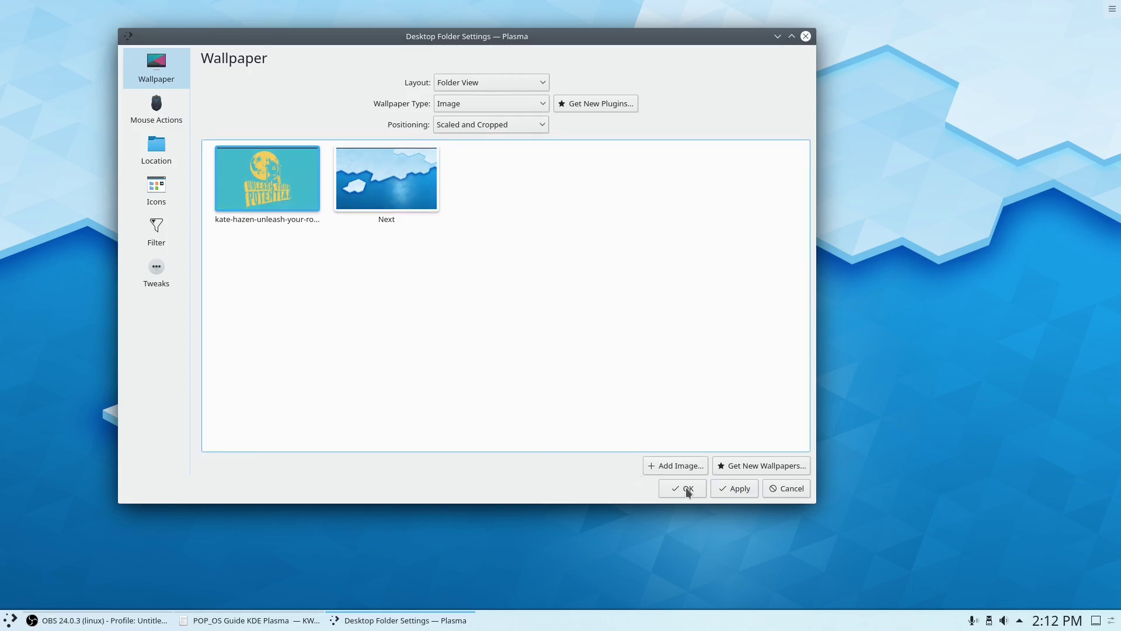
pyautogui.click(742, 492)
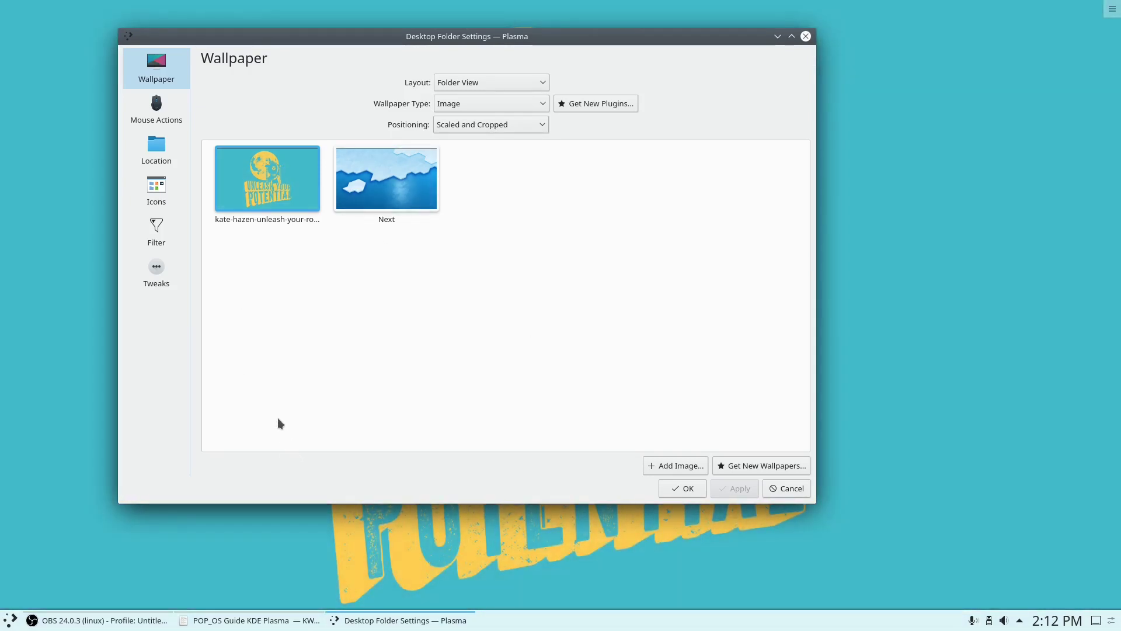
pyautogui.moveTo(260, 178)
pyautogui.moveTo(293, 33); pyautogui.dragTo(289, 69)
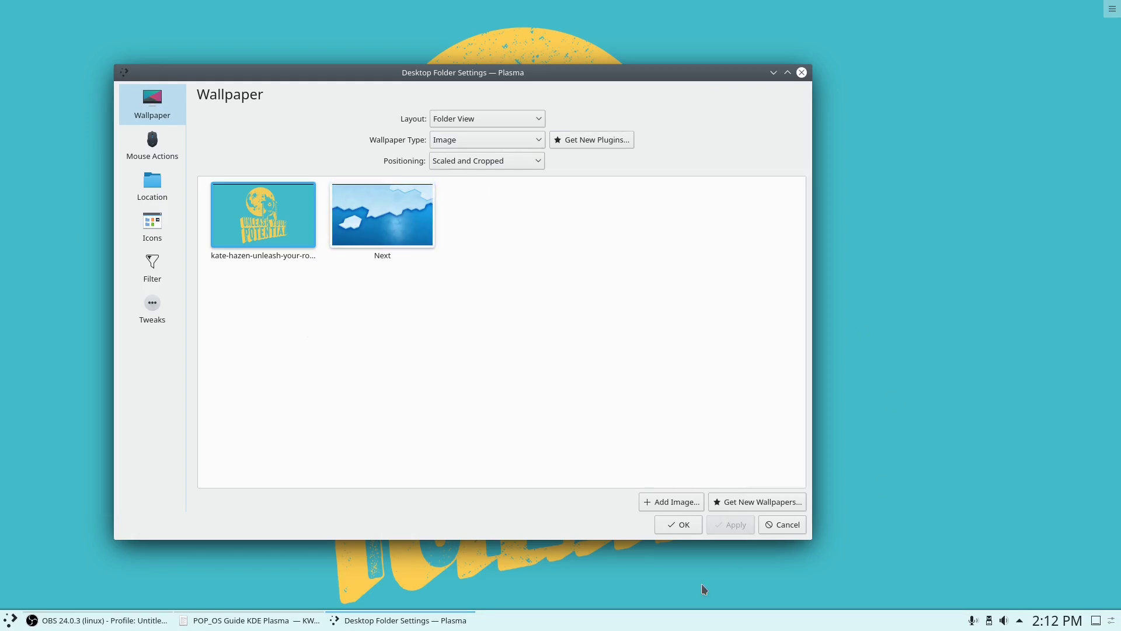
pyautogui.click(674, 526)
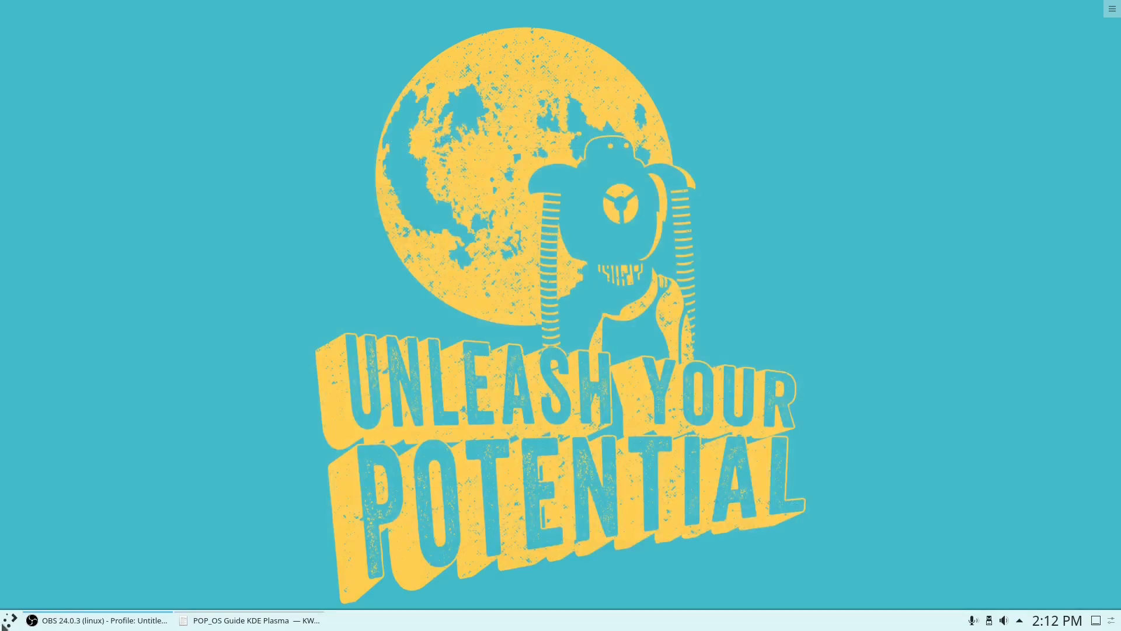
pyautogui.click(6, 622)
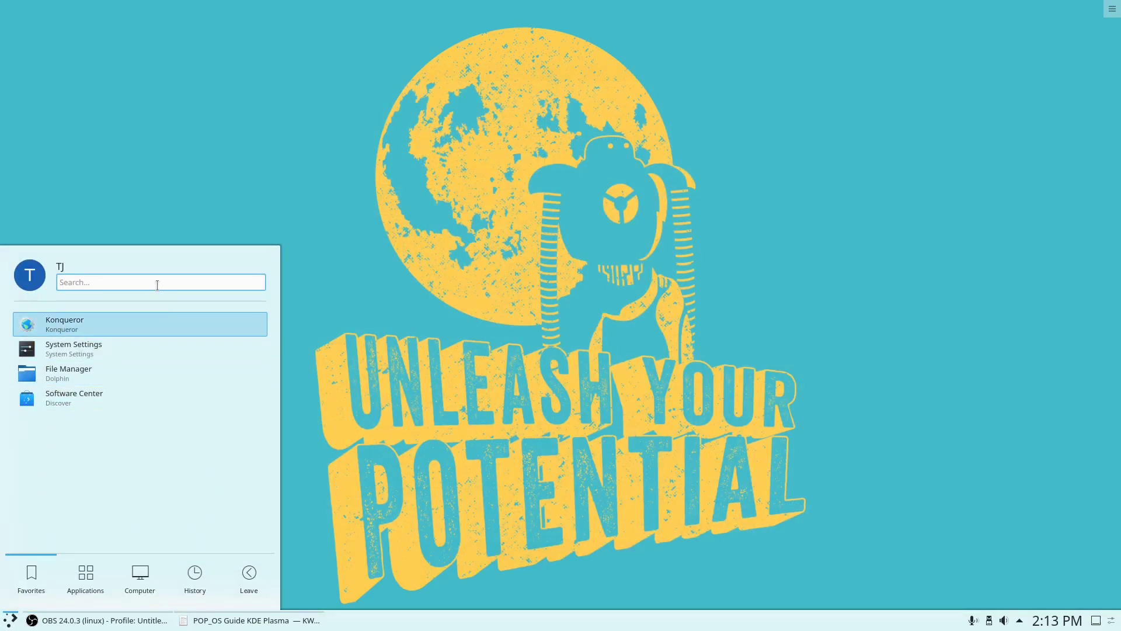
# - Launch Pop!_Shop from a 'pop' launcher search, scroll its categories, then close it
pyautogui.write('pop')
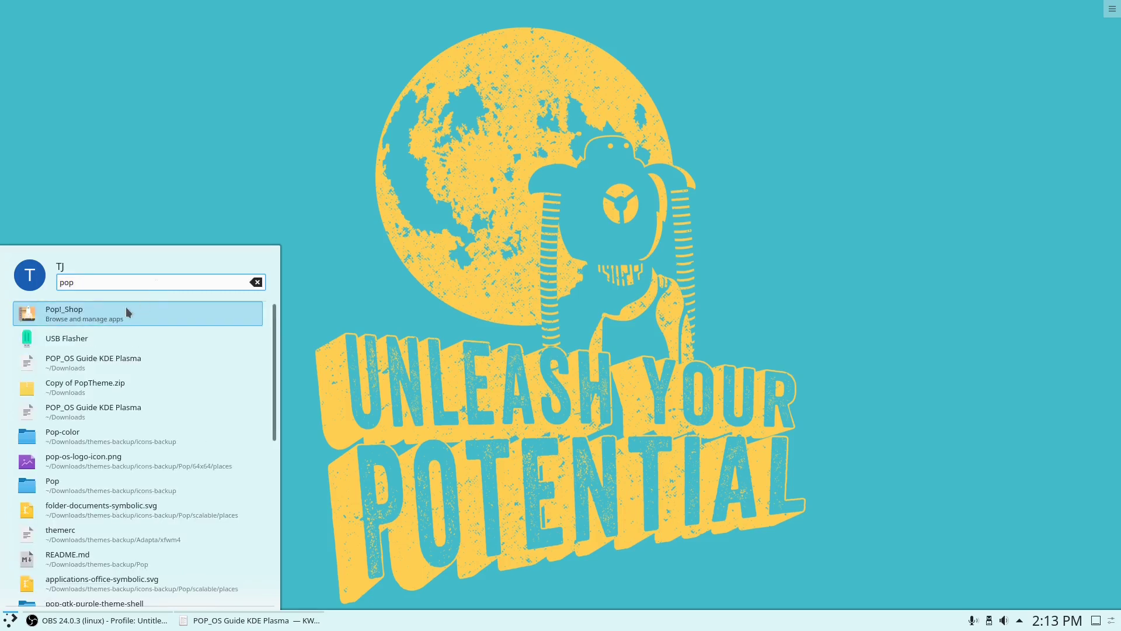
pyautogui.click(96, 311)
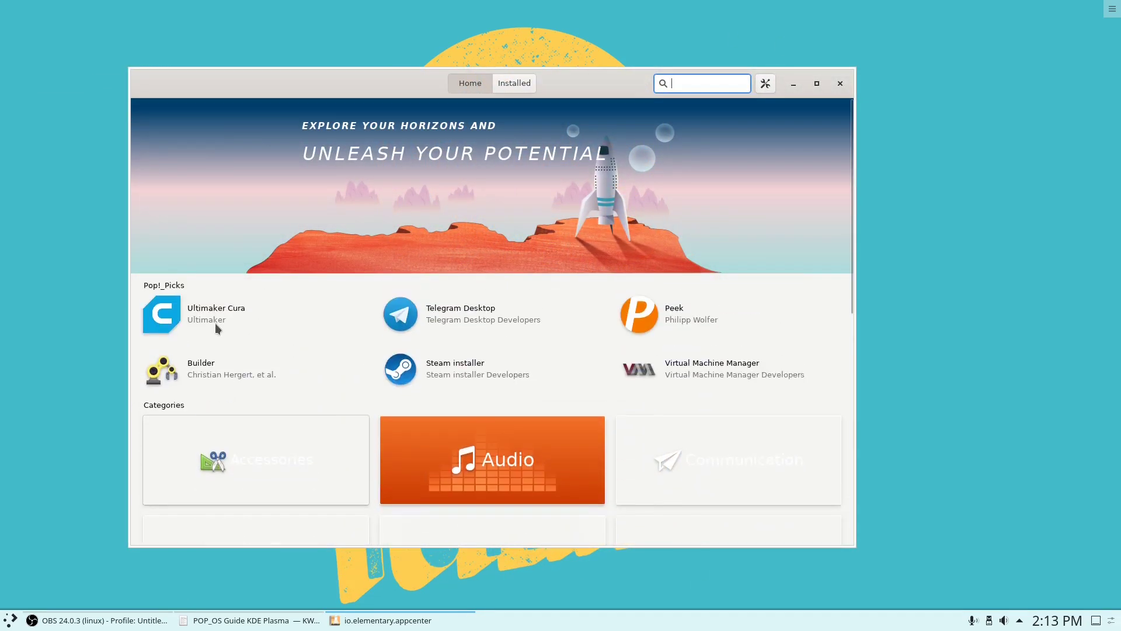
pyautogui.scroll(-10, 215, 324)
pyautogui.scroll(10, 215, 325)
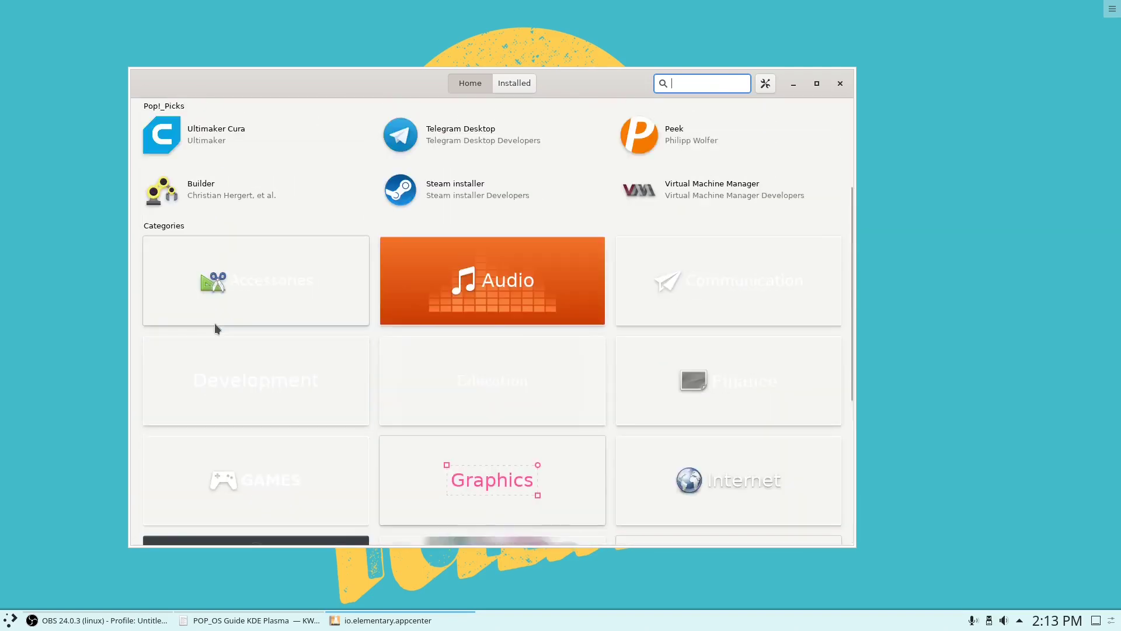
pyautogui.scroll(-5, 655, 452)
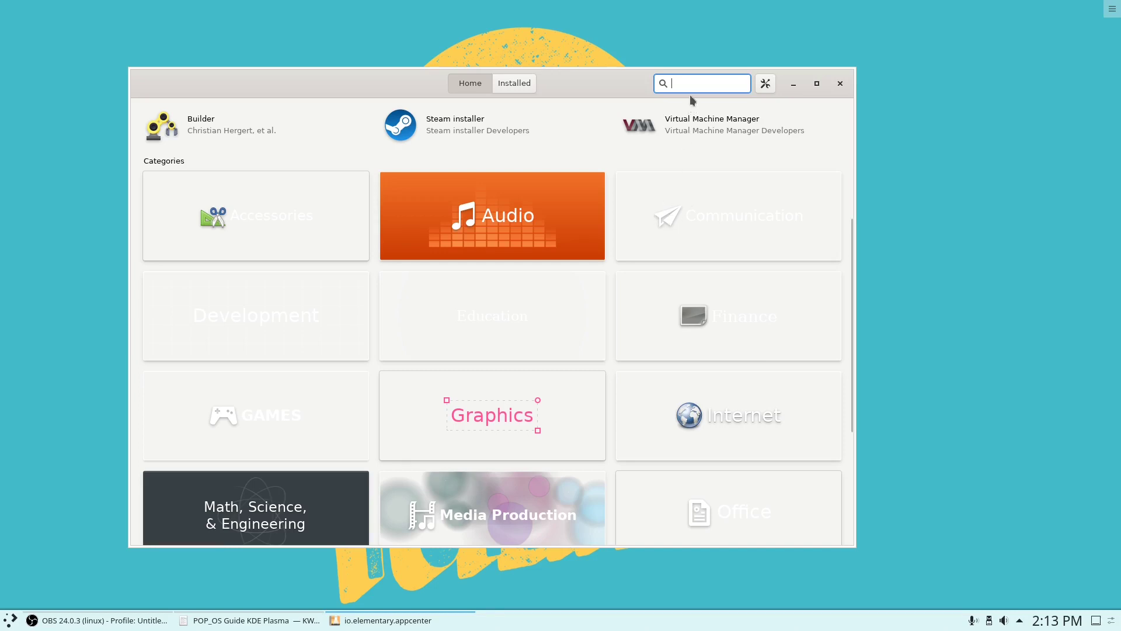
pyautogui.click(839, 85)
pyautogui.click(7, 624)
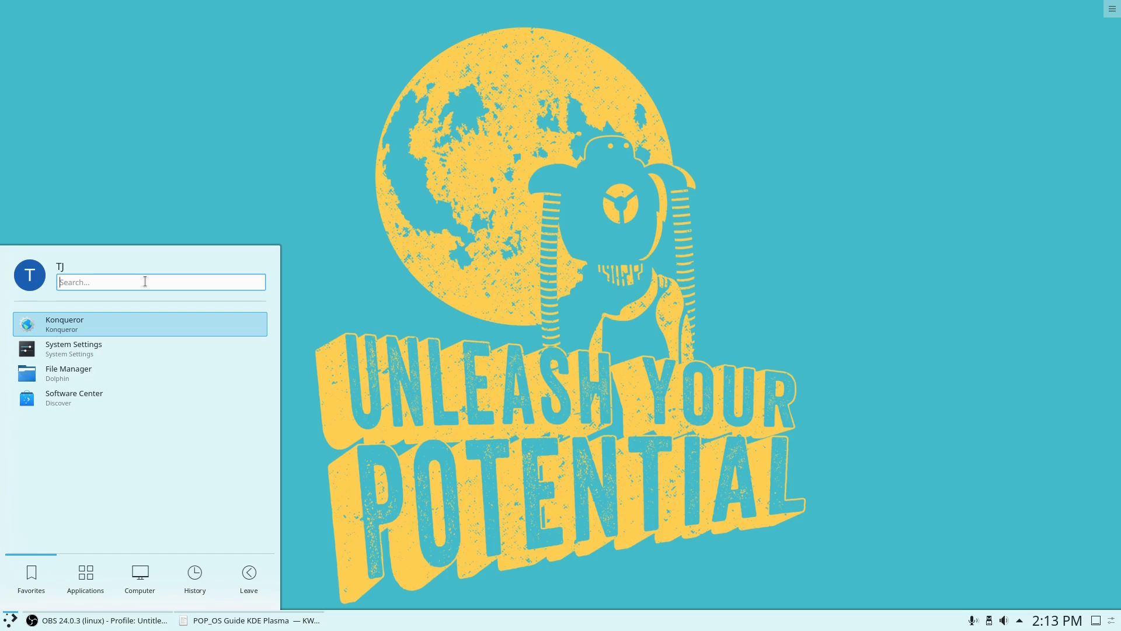
# - Launch Muon Package Manager via a 'muon' search, view its 91,590 packages, then close it
pyautogui.write('muon')
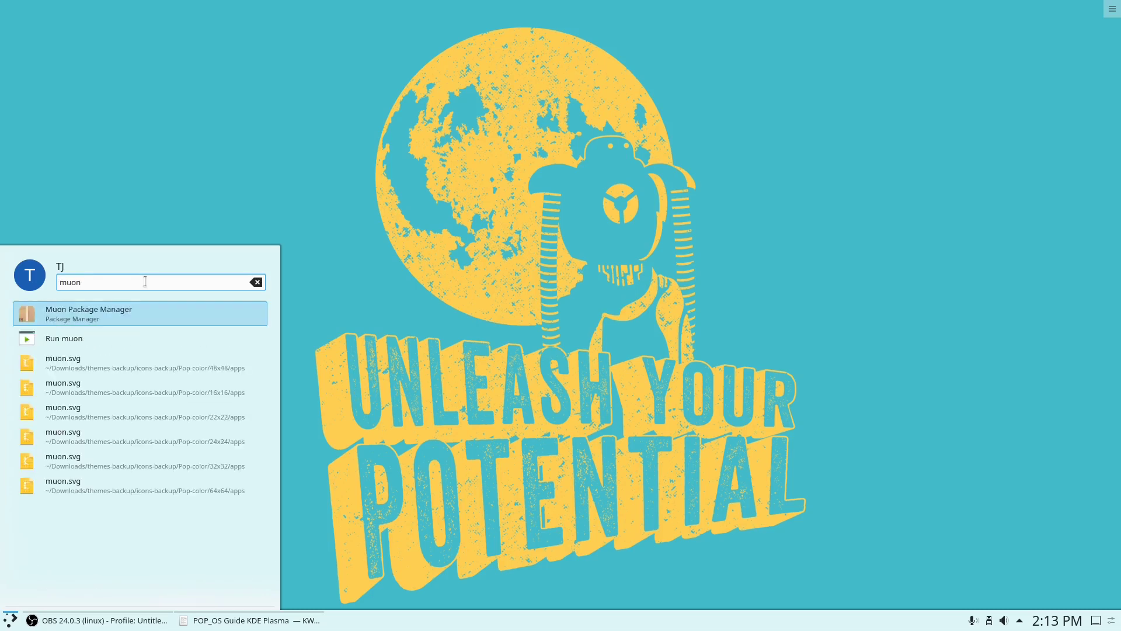
pyautogui.click(114, 316)
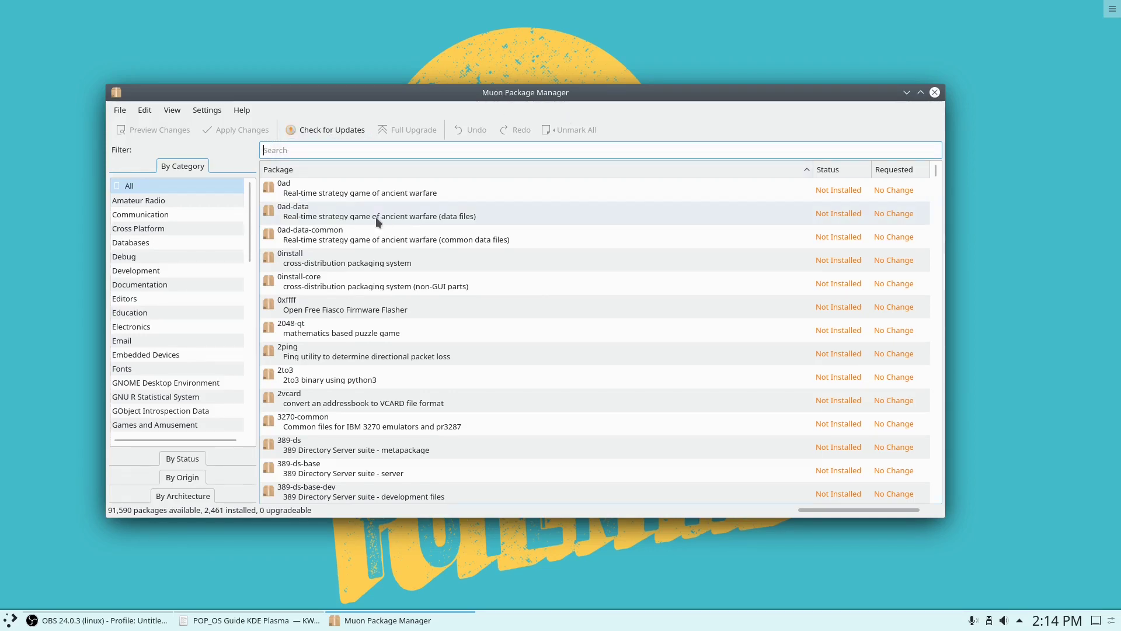
pyautogui.click(11, 620)
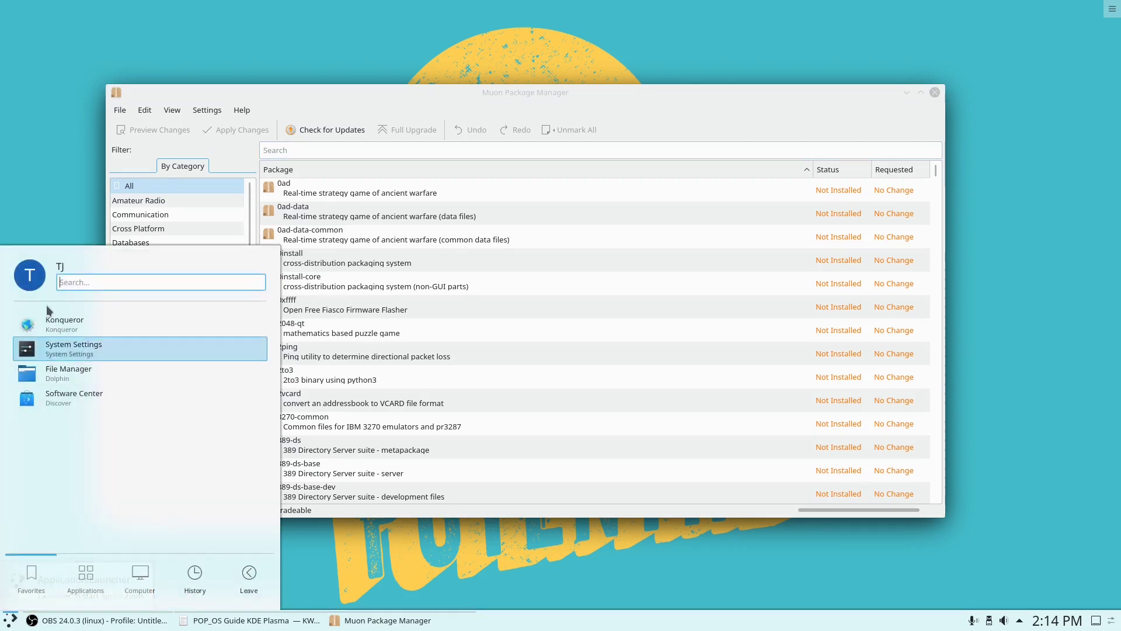
pyautogui.click(241, 247)
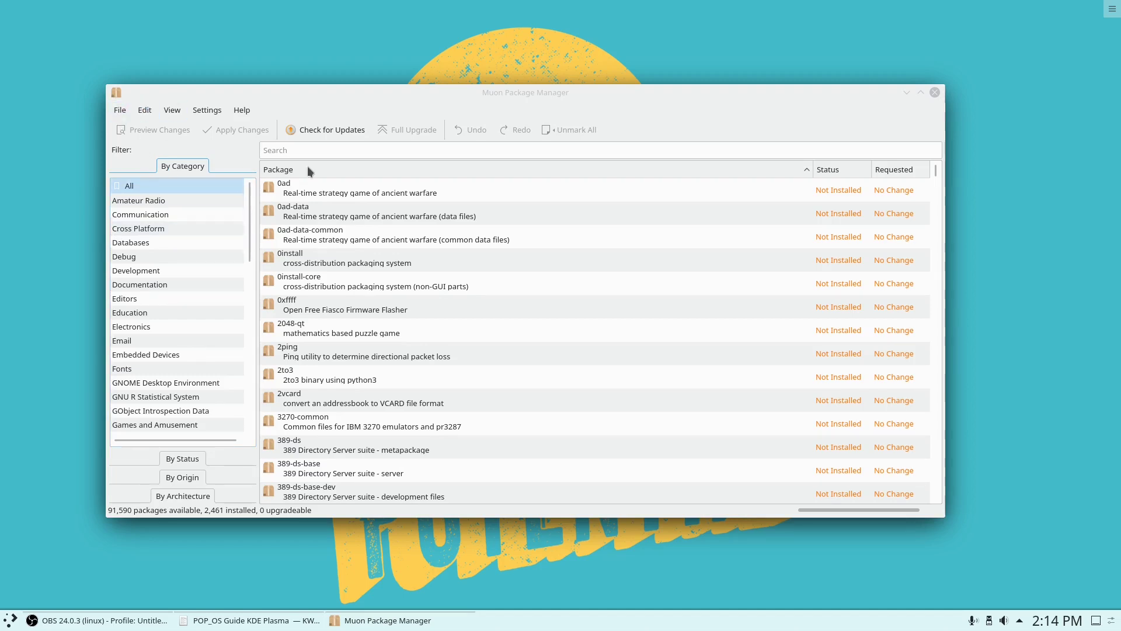
pyautogui.click(259, 202)
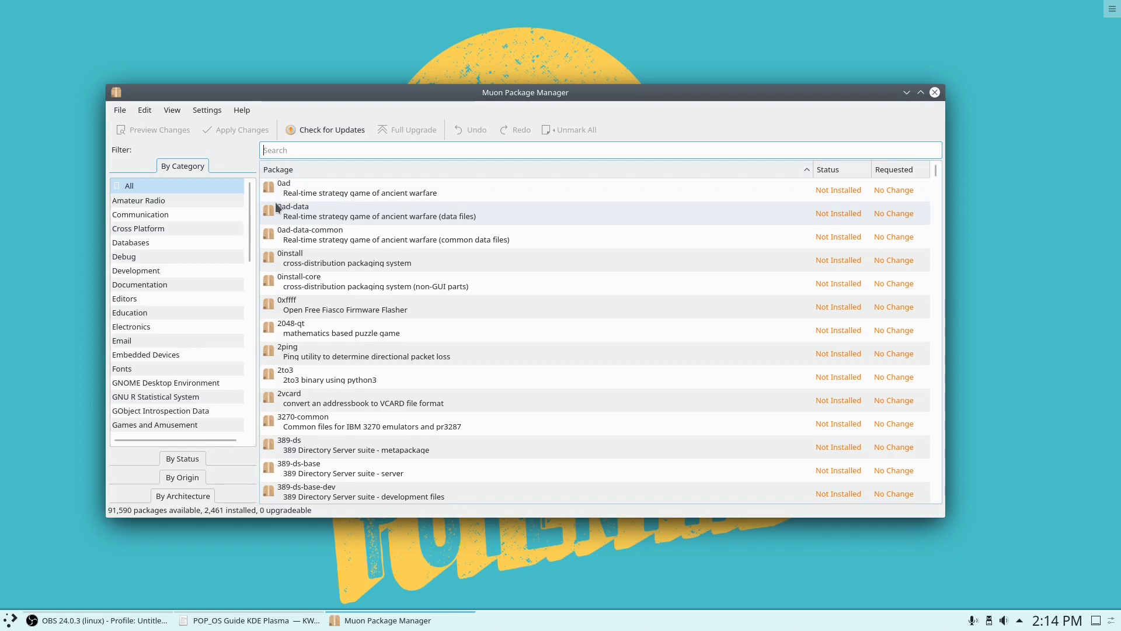
pyautogui.moveTo(277, 207); pyautogui.dragTo(268, 205)
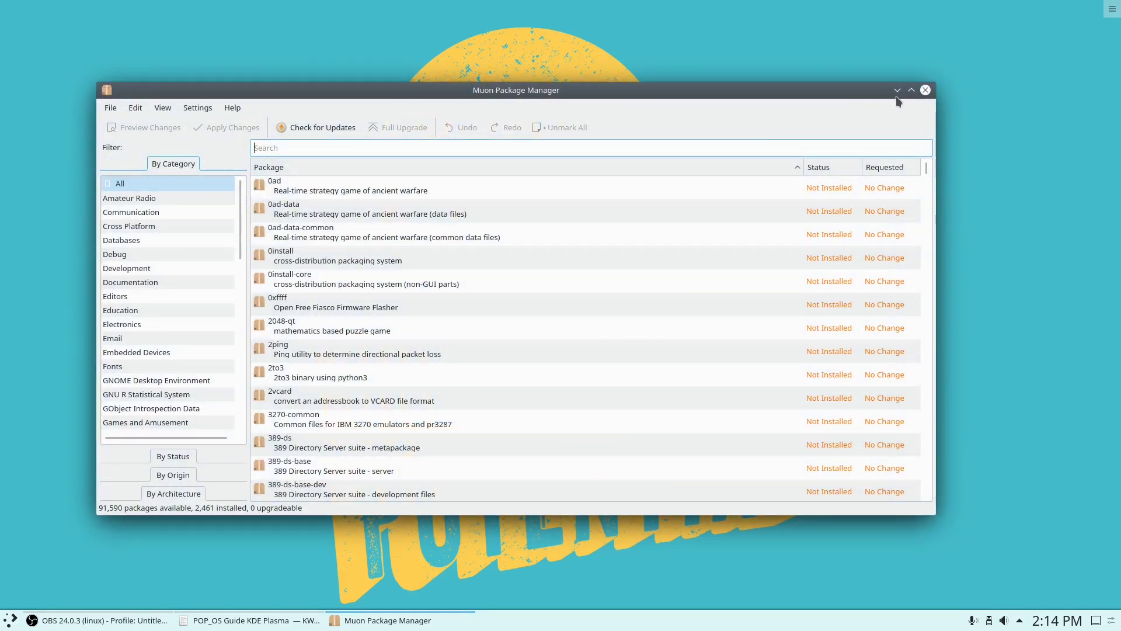
pyautogui.click(926, 90)
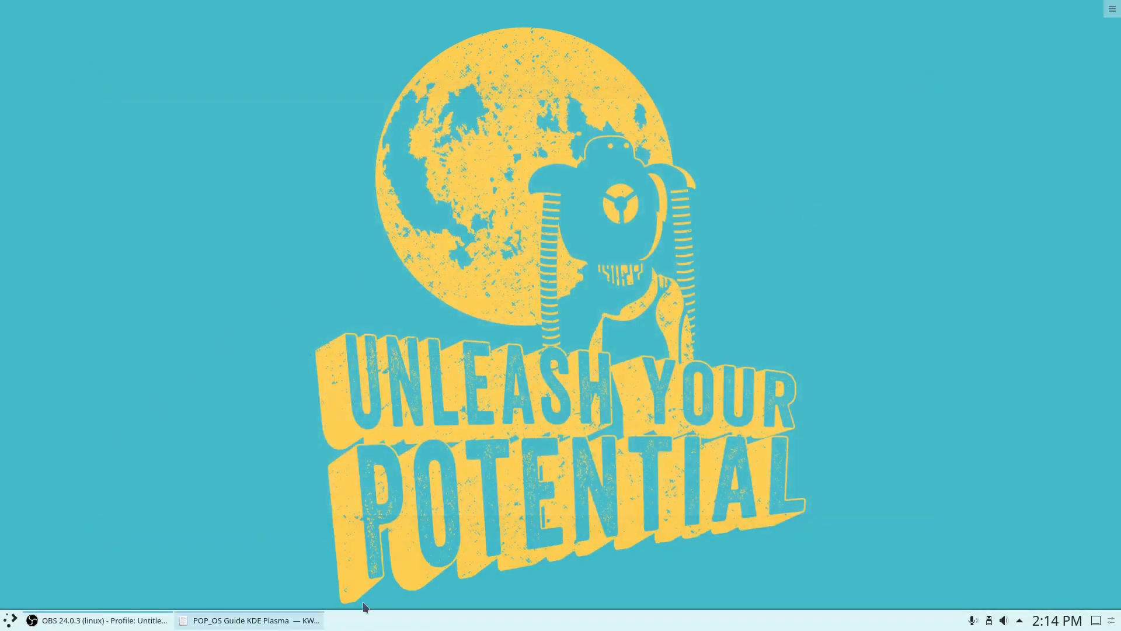